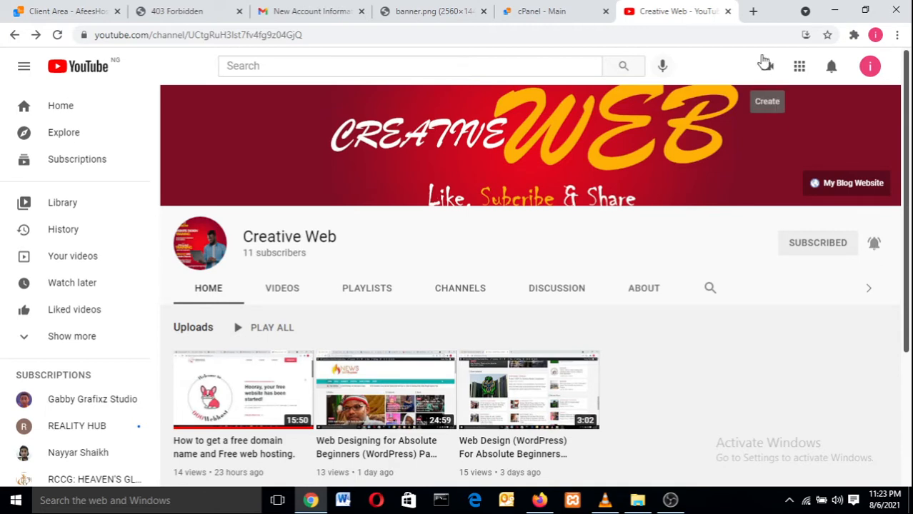
# Step: Switch to the 'cPanel - Main' tab and scroll the home page down to the Software section
pyautogui.click(545, 6)
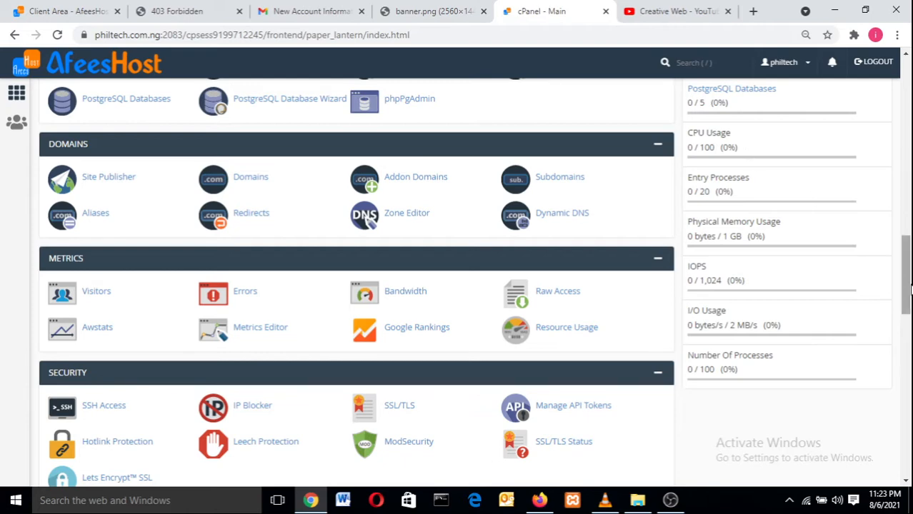
pyautogui.moveTo(906, 289); pyautogui.dragTo(907, 257)
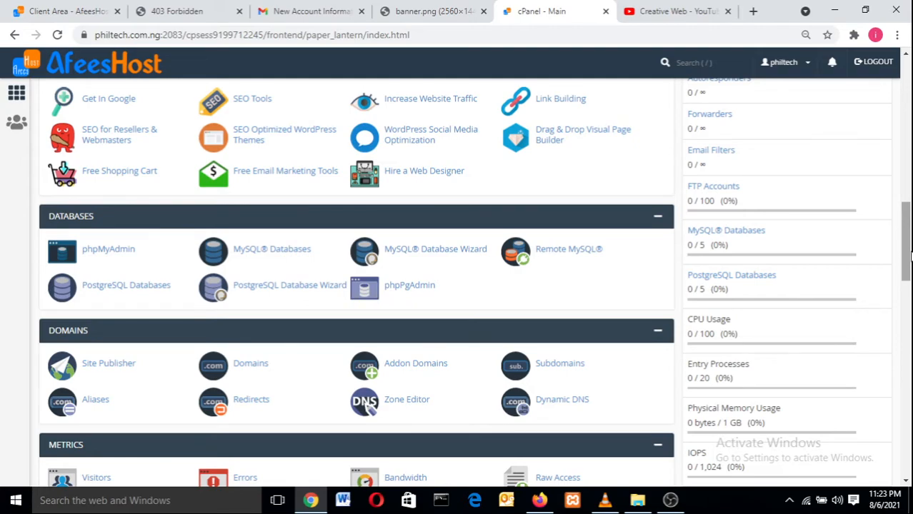
pyautogui.moveTo(909, 255); pyautogui.dragTo(886, 388)
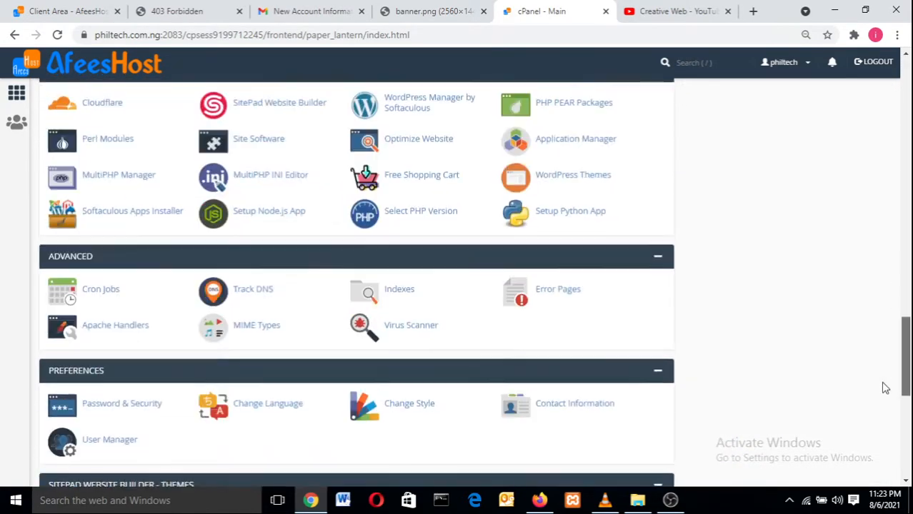
pyautogui.scroll(-1, 886, 388)
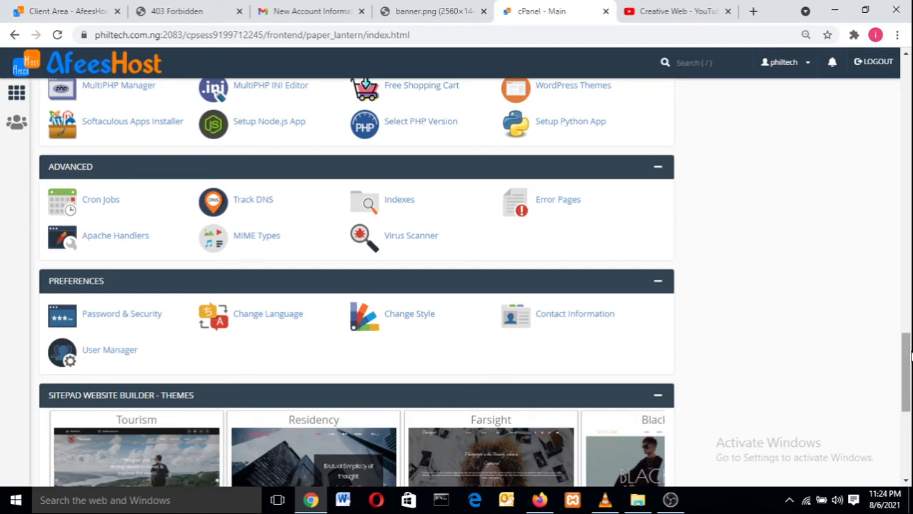
pyautogui.moveTo(907, 357); pyautogui.dragTo(906, 80)
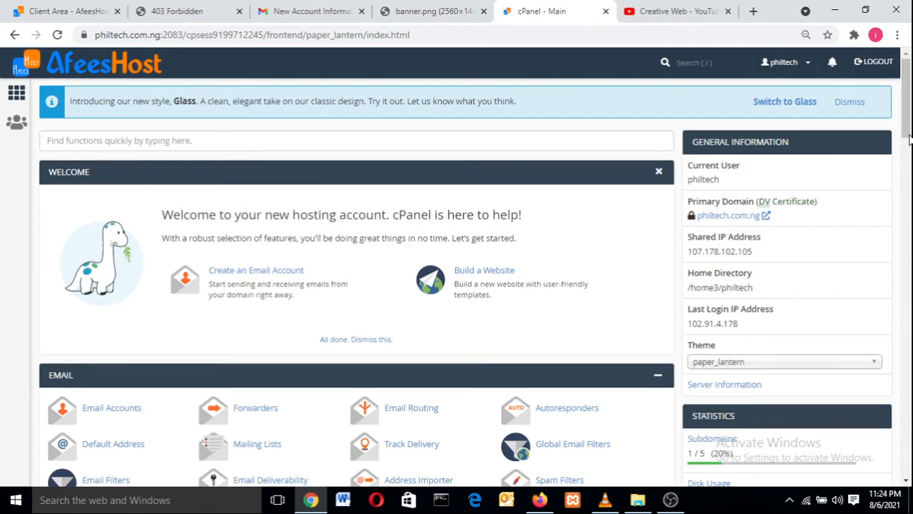
pyautogui.moveTo(907, 143); pyautogui.dragTo(905, 338)
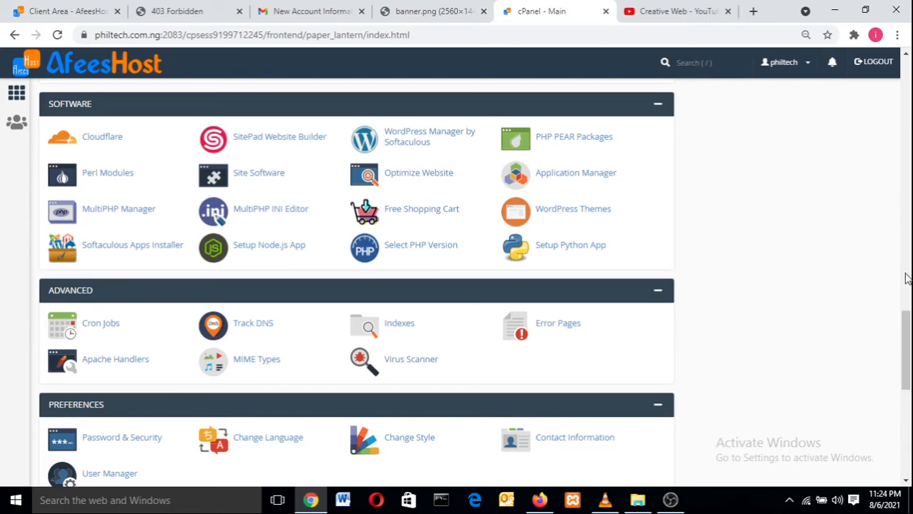
# Step: Scroll to Softaculous Apps Installer and page through its scripts carousel back to WordPress
pyautogui.moveTo(905, 341); pyautogui.dragTo(904, 421)
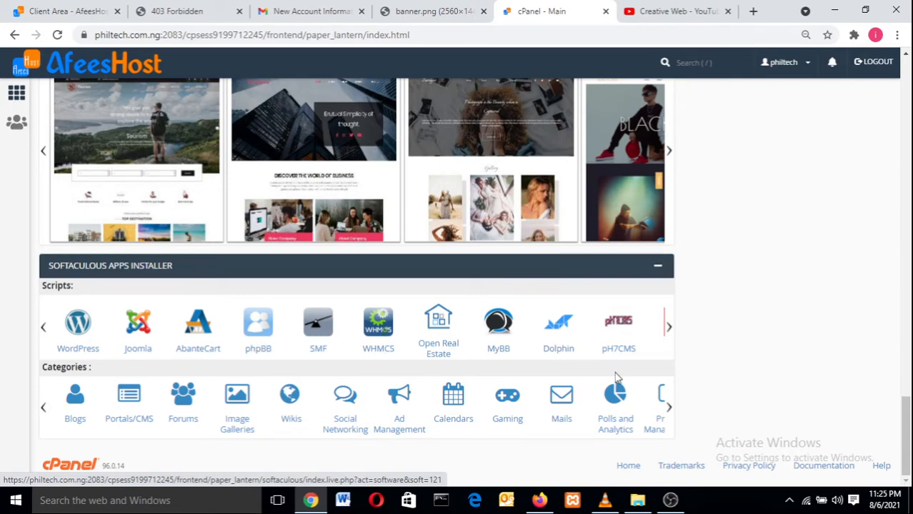
pyautogui.click(668, 331)
pyautogui.click(668, 330)
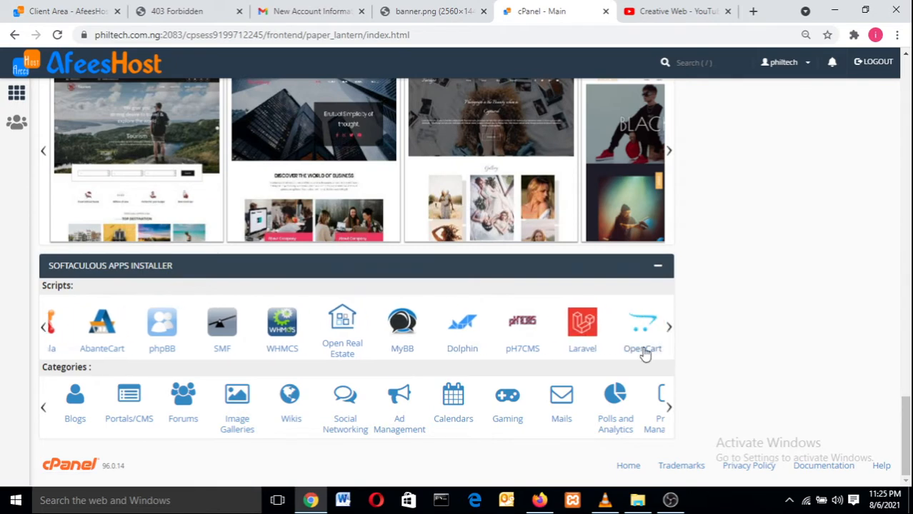
pyautogui.click(666, 330)
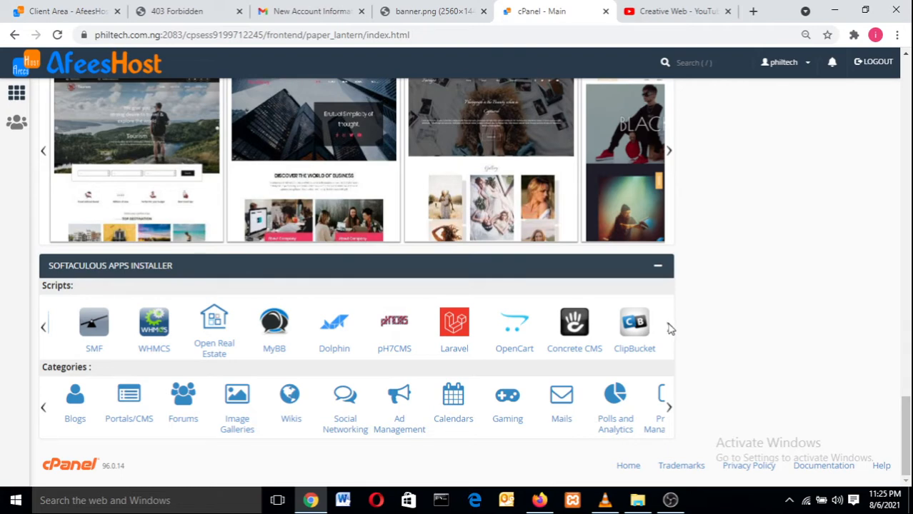
pyautogui.click(43, 329)
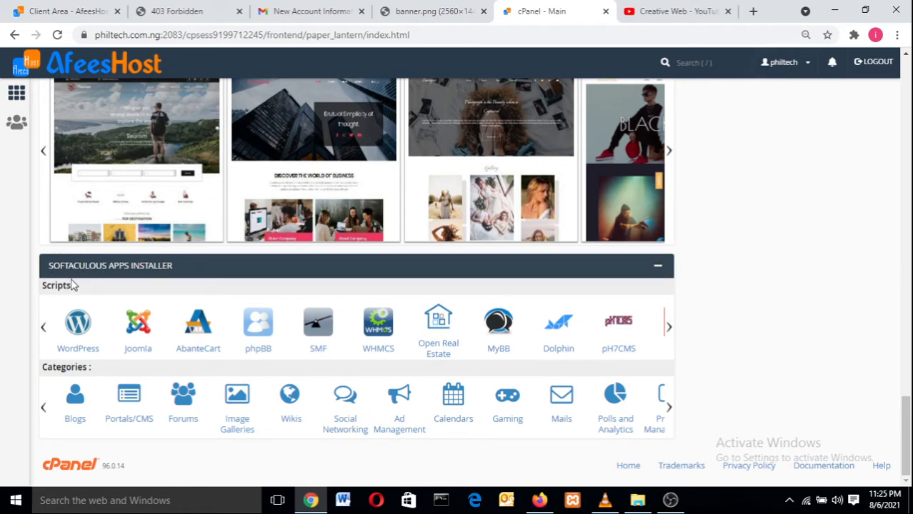
pyautogui.click(80, 339)
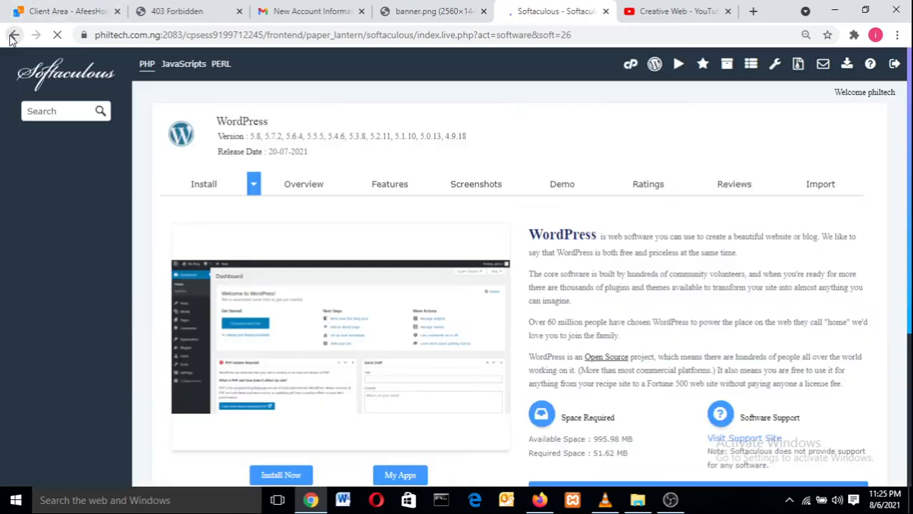
pyautogui.click(12, 35)
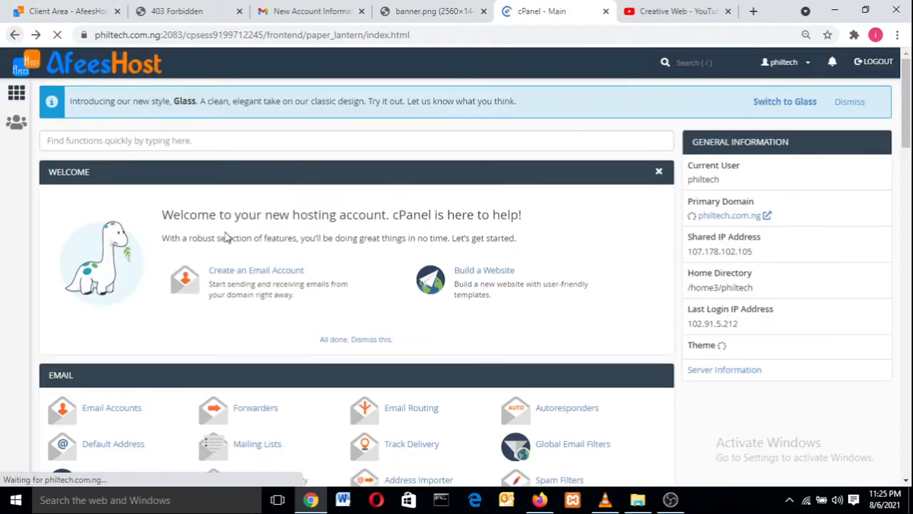
# Step: Search cPanel for 'softa' and open Softaculous Apps Installer from the results
pyautogui.click(690, 59)
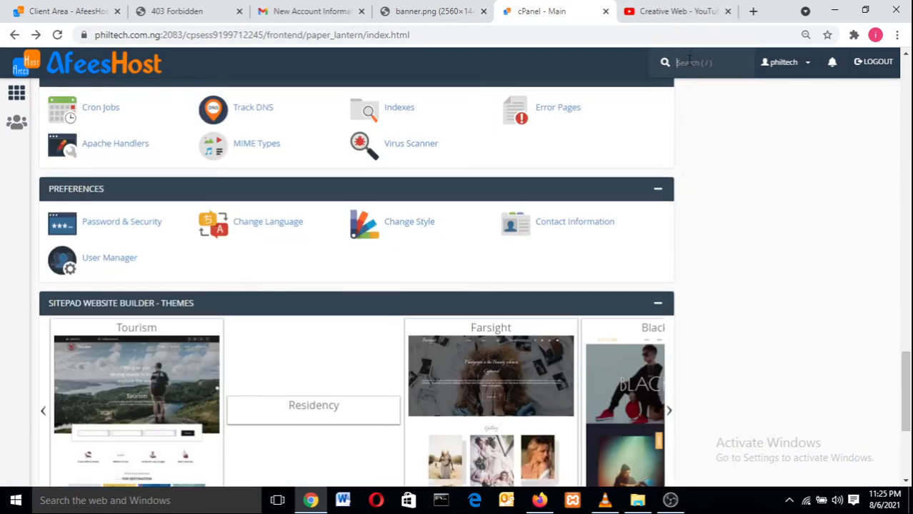
pyautogui.write('soft')
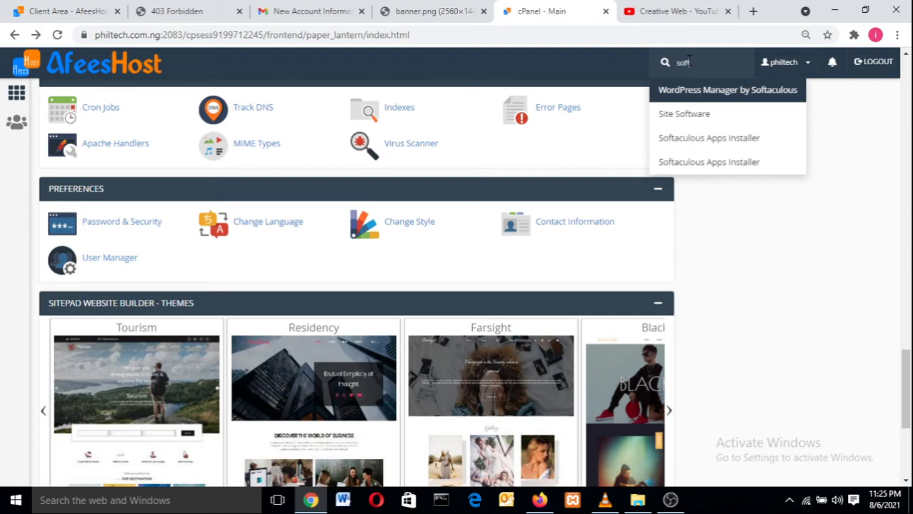
pyautogui.write('a')
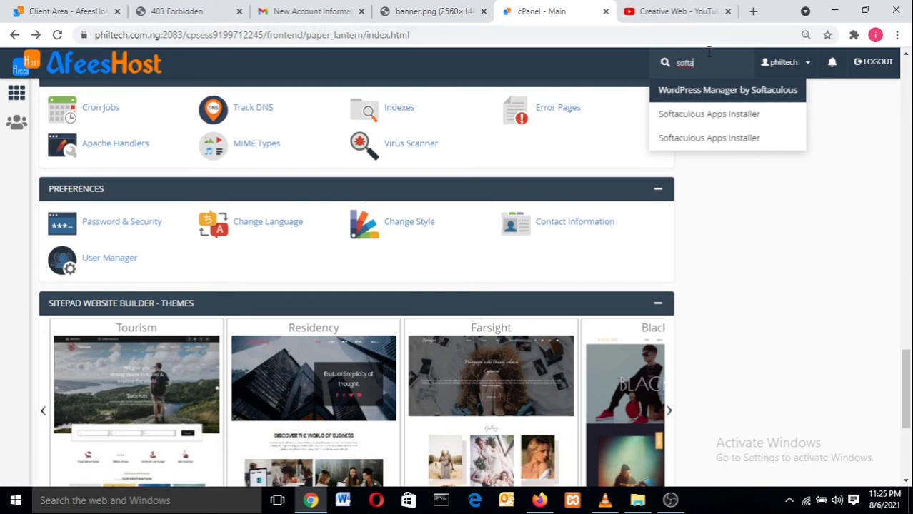
pyautogui.click(699, 127)
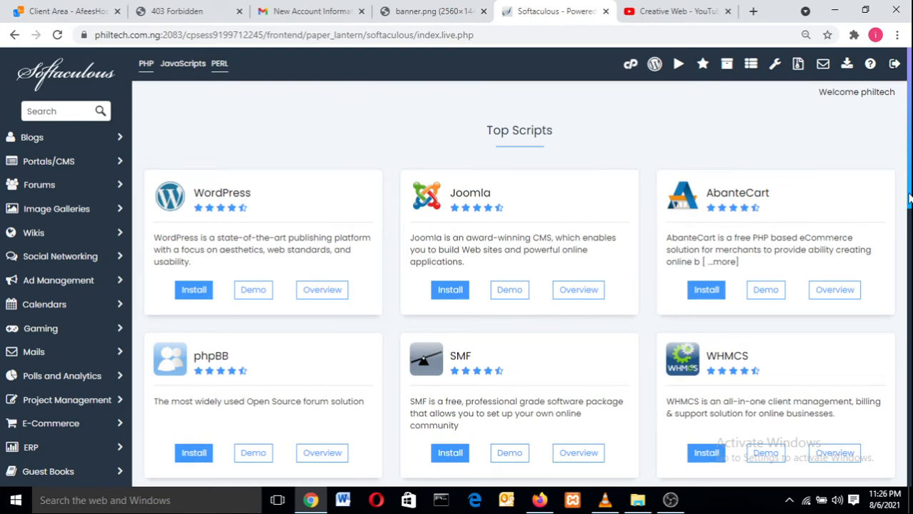
# Step: Start a WordPress installation from the Softaculous Top Scripts list
pyautogui.moveTo(909, 200)
pyautogui.mouseDown()
pyautogui.moveTo(892, 417)
pyautogui.moveTo(911, 358)
pyautogui.moveTo(910, 193)
pyautogui.mouseUp()
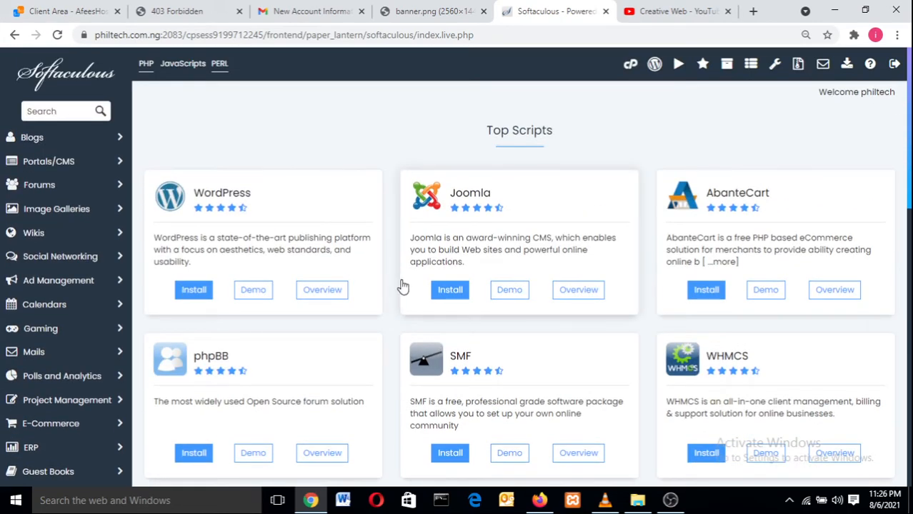
pyautogui.click(197, 292)
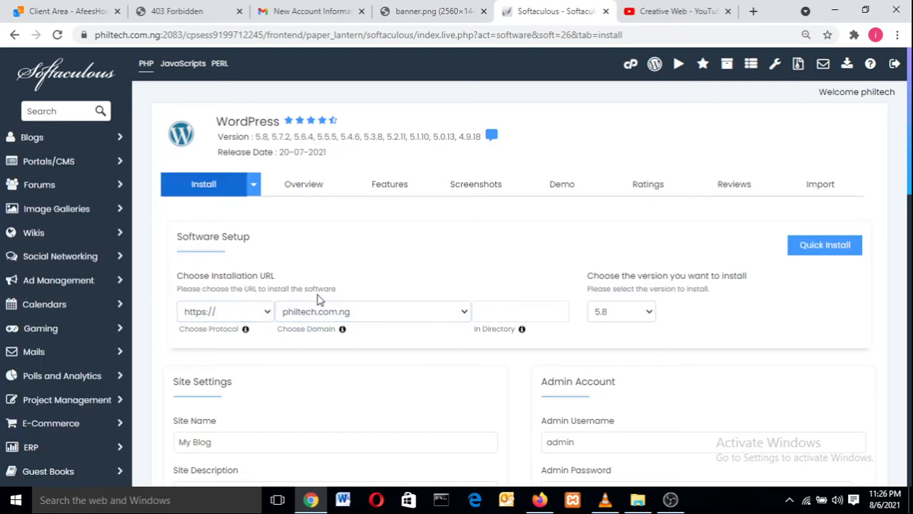
pyautogui.click(355, 313)
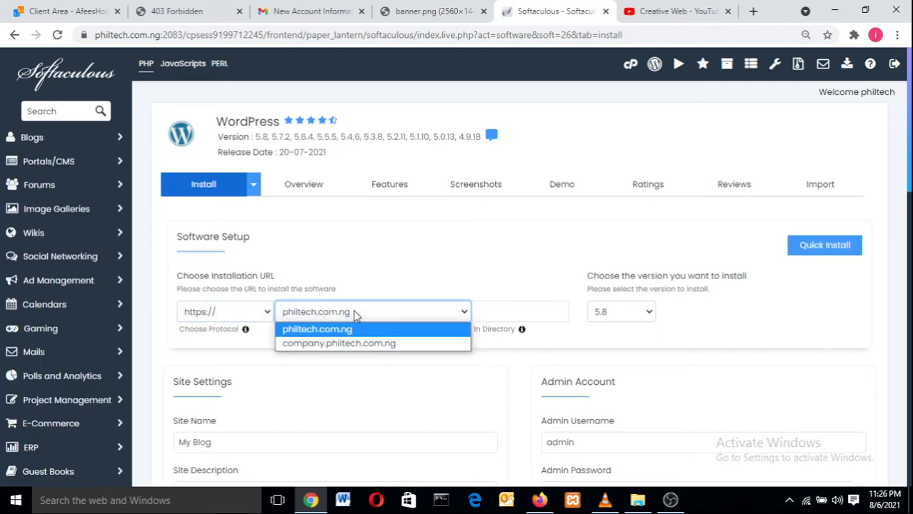
pyautogui.click(355, 313)
pyautogui.click(355, 313)
pyautogui.click(354, 314)
pyautogui.click(354, 313)
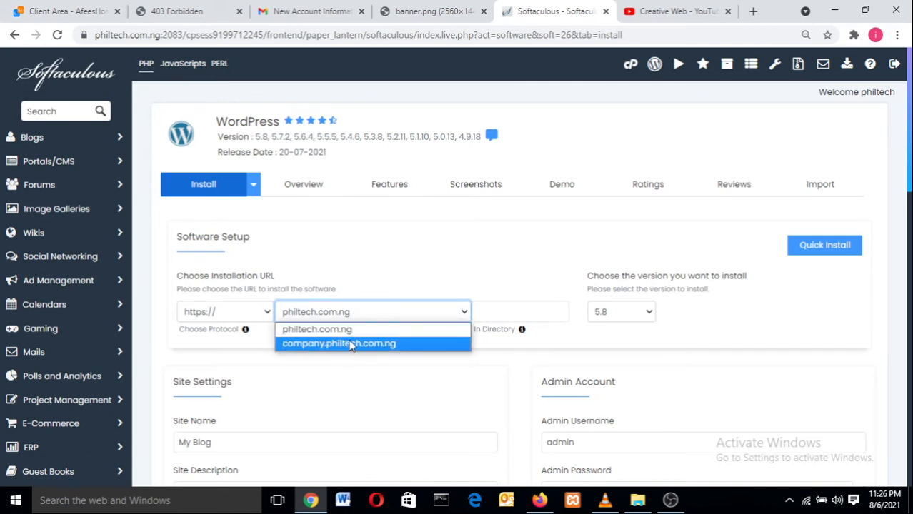
pyautogui.click(352, 332)
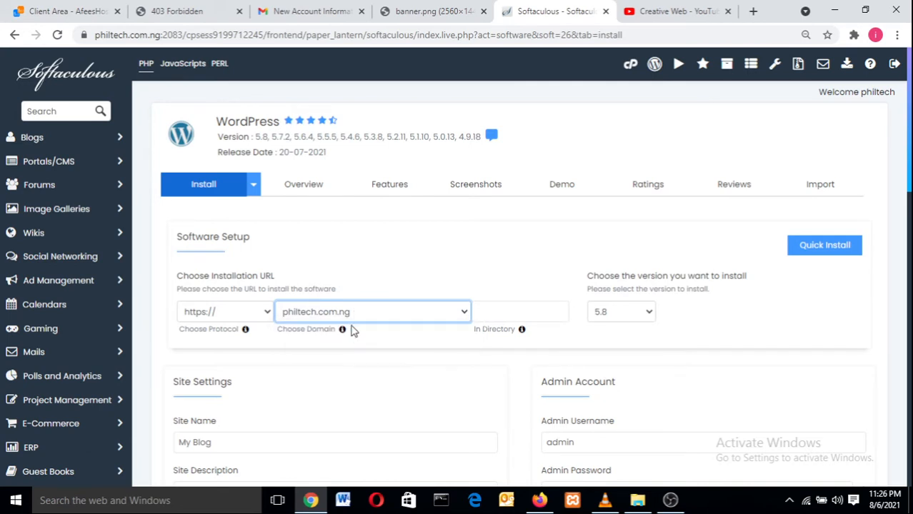
pyautogui.click(357, 319)
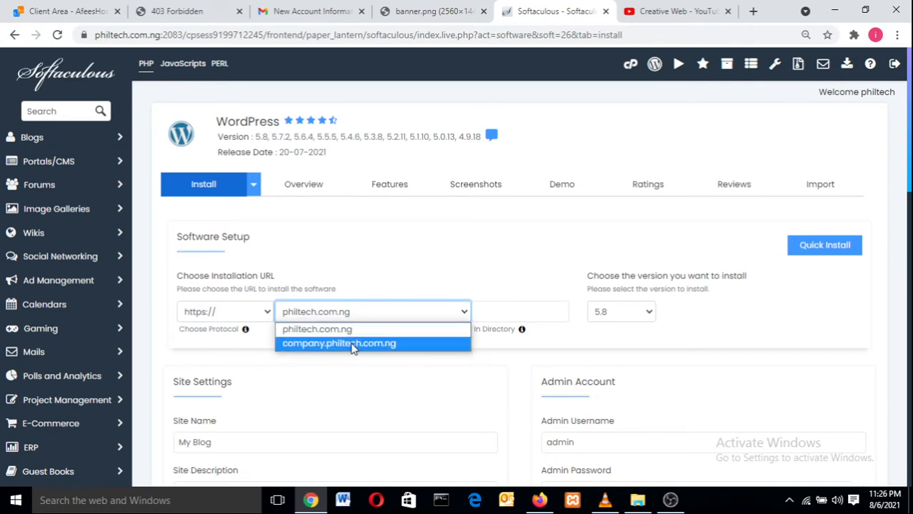
pyautogui.click(351, 344)
pyautogui.click(361, 312)
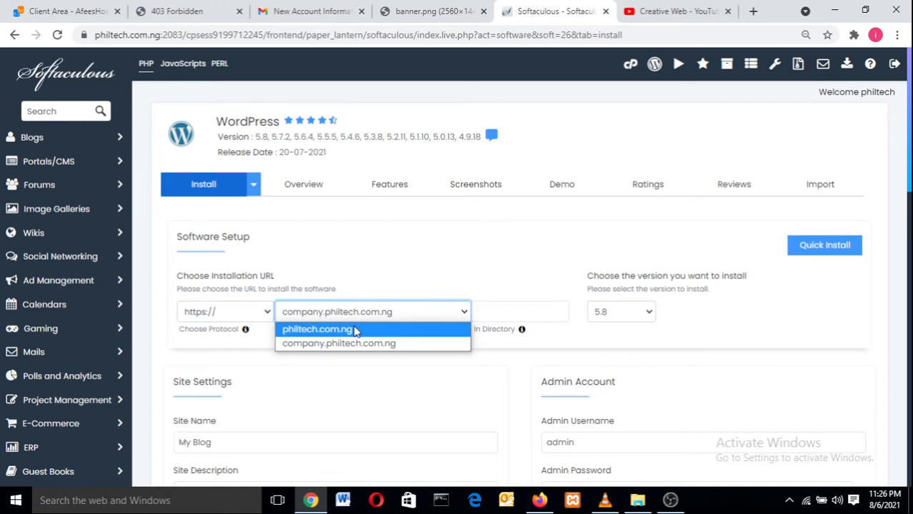
pyautogui.click(355, 331)
pyautogui.click(360, 314)
pyautogui.click(359, 333)
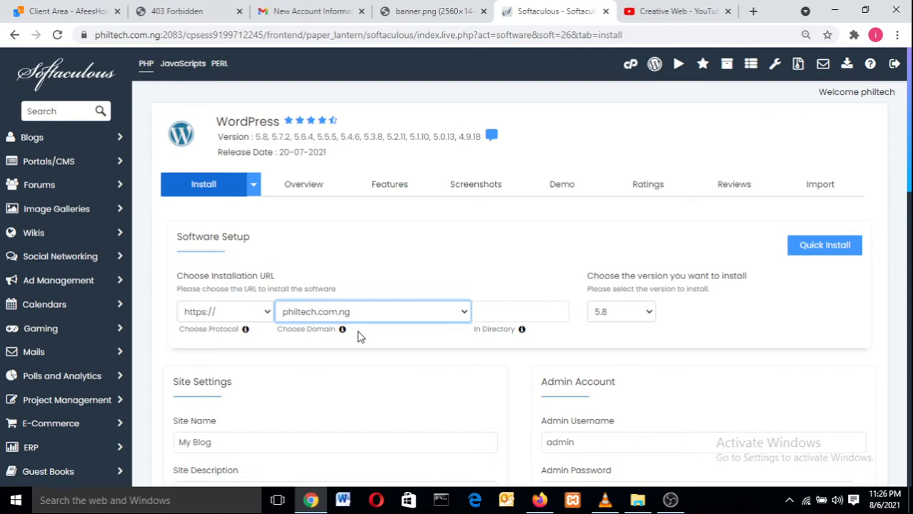
pyautogui.click(375, 317)
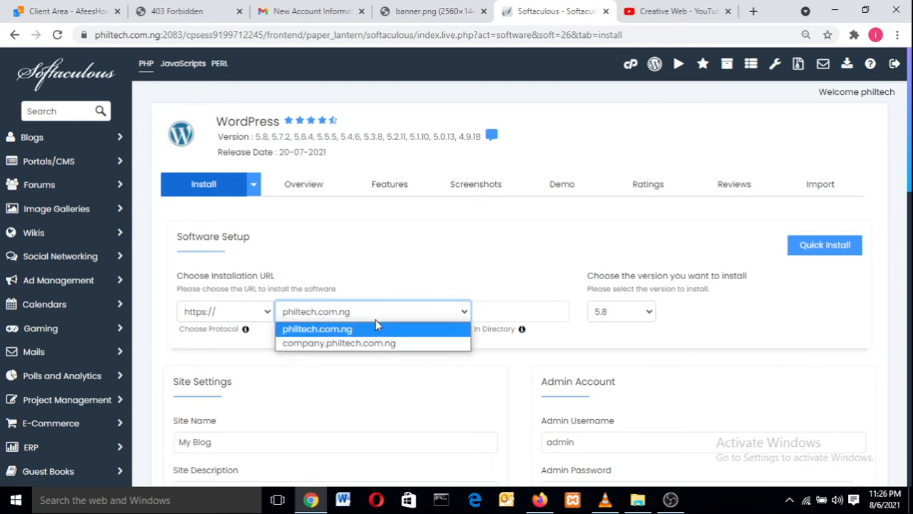
pyautogui.click(374, 330)
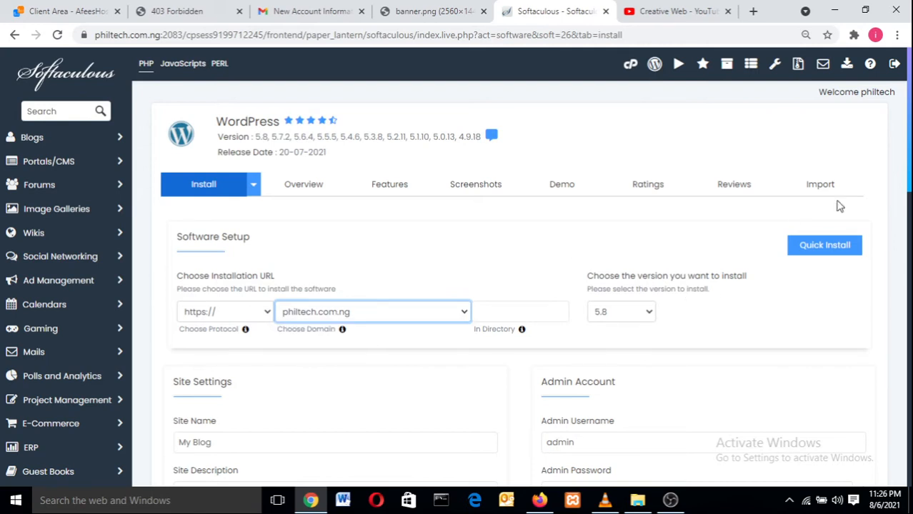
# Step: Review the default site name and 'My WordPress Blog' description, leaving them unchanged
pyautogui.moveTo(909, 167); pyautogui.dragTo(909, 225)
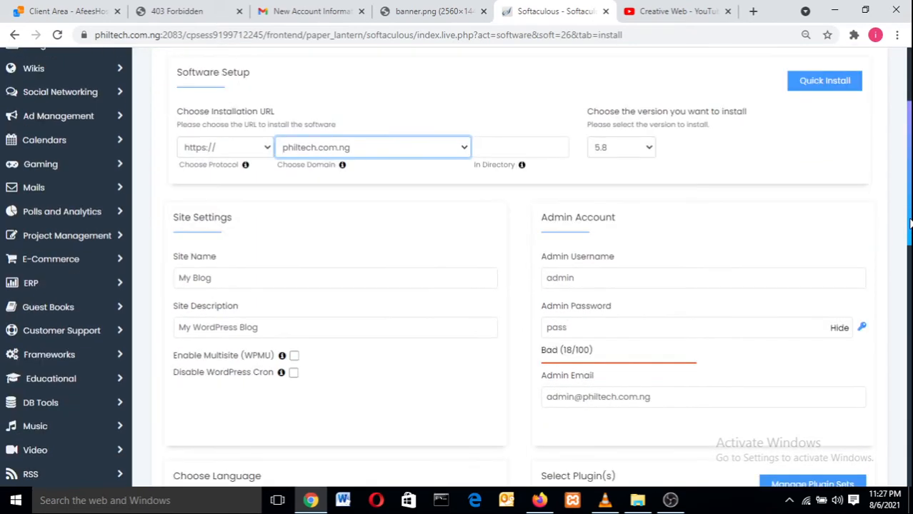
pyautogui.click(207, 281)
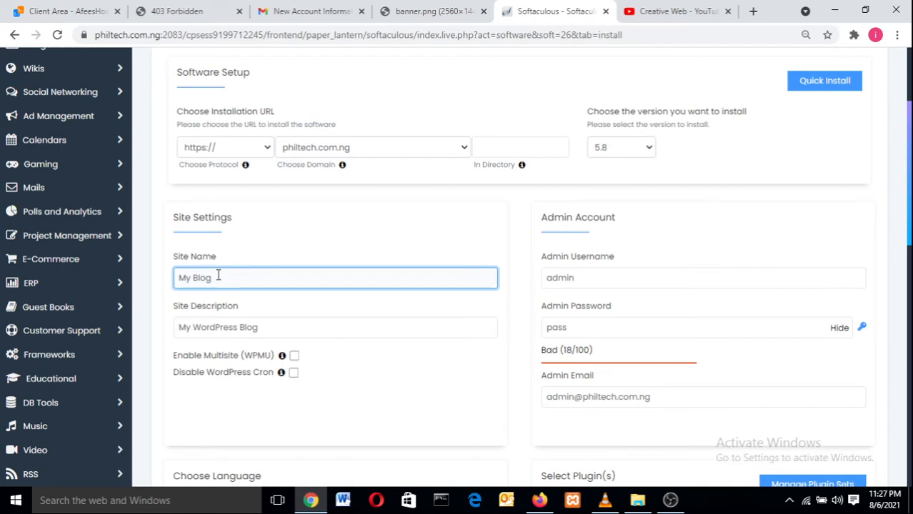
pyautogui.click(224, 333)
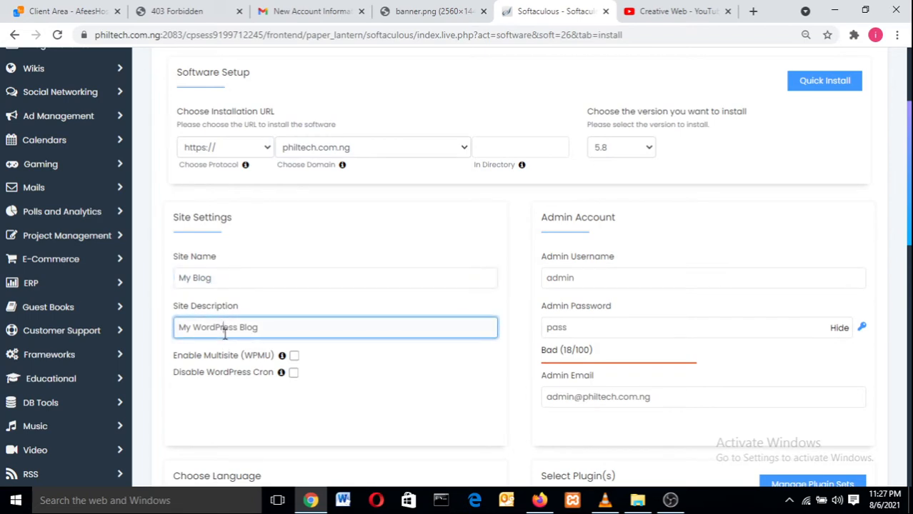
pyautogui.click(230, 279)
pyautogui.click(235, 328)
pyautogui.click(238, 279)
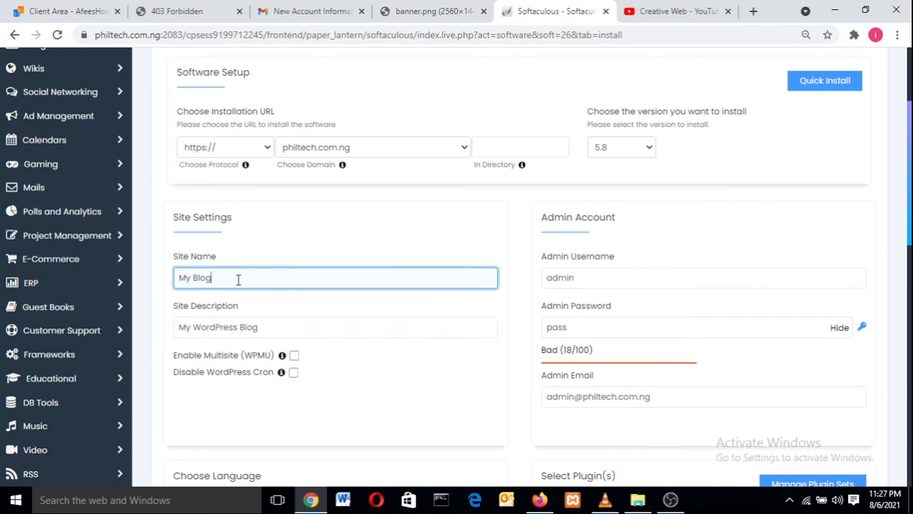
pyautogui.click(308, 335)
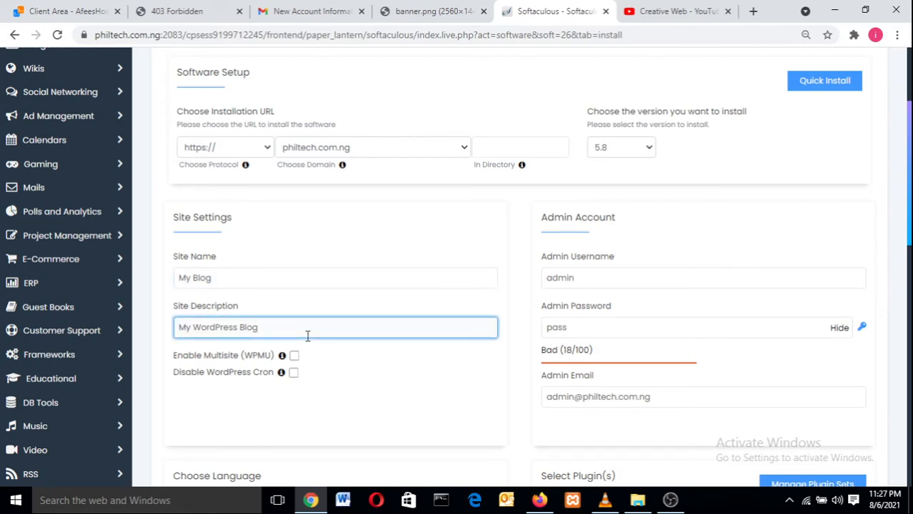
pyautogui.click(434, 234)
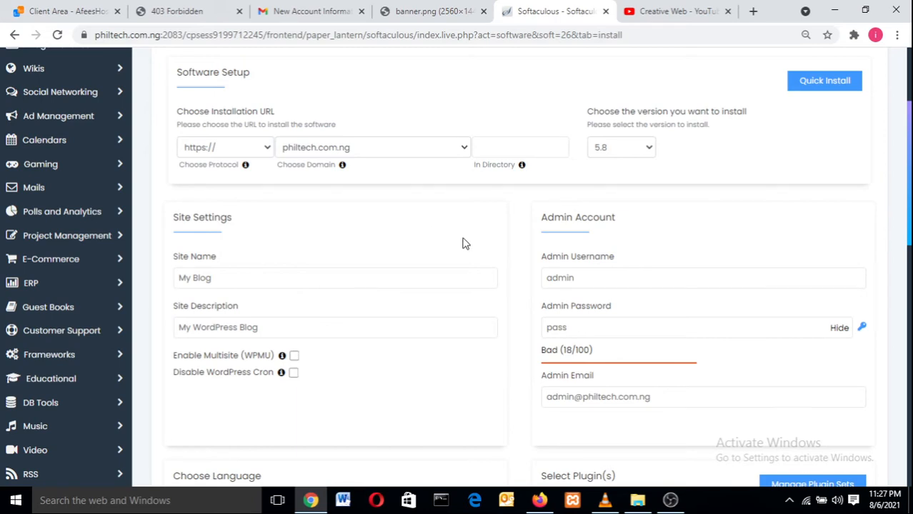
# Step: Replace the default admin username with the owner's saved username
pyautogui.click(553, 282)
pyautogui.click(597, 283)
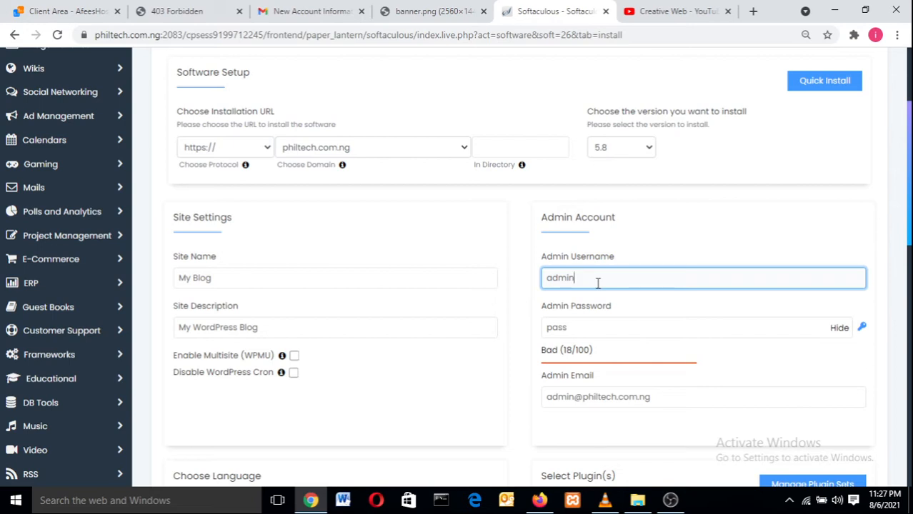
pyautogui.press('BackSpace')
pyautogui.press('BackSpace')
pyautogui.press('BackSpace')
pyautogui.press('BackSpace')
pyautogui.press('BackSpace')
pyautogui.write('Philtech')
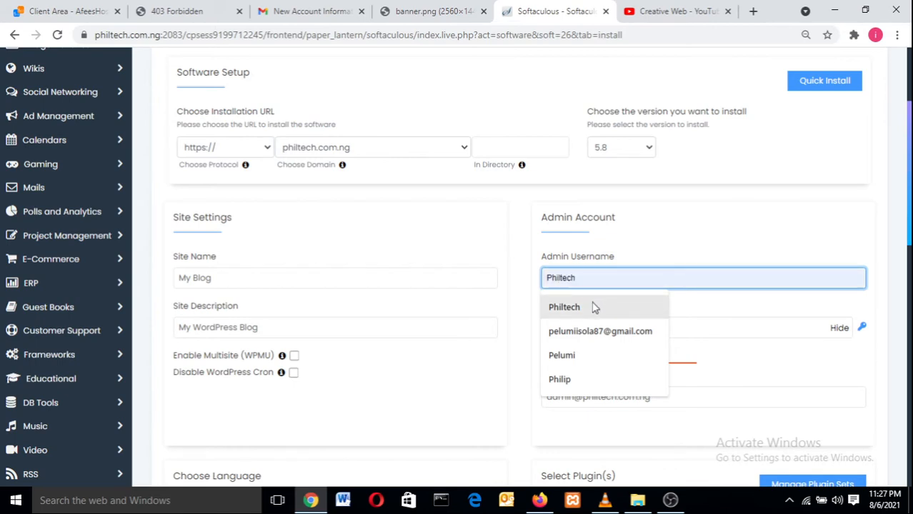
pyautogui.click(593, 306)
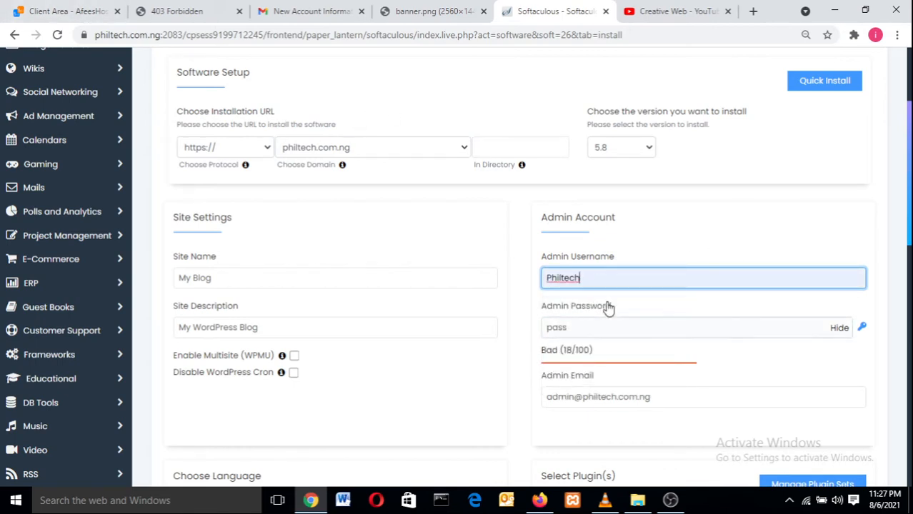
# Step: Set a new masked admin password rated Good (46/100)
pyautogui.click(840, 329)
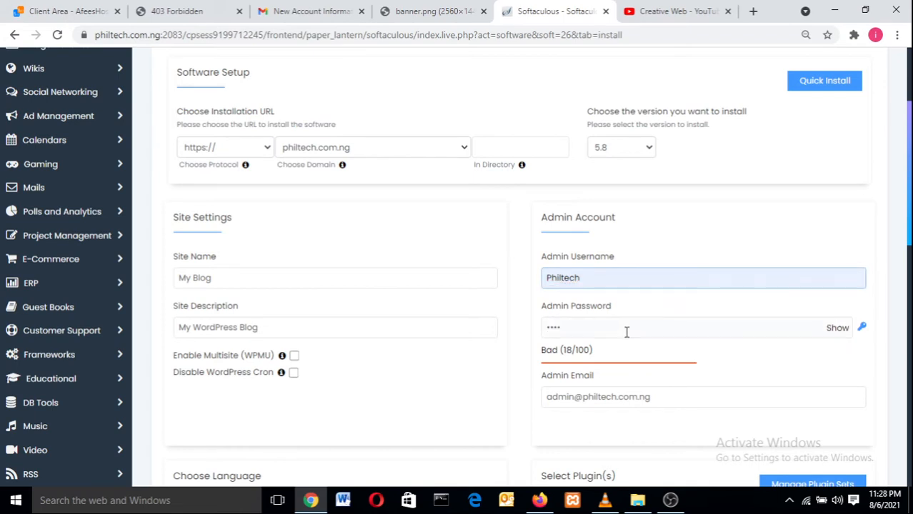
pyautogui.click(694, 329)
pyautogui.press('BackSpace')
pyautogui.press('BackSpace')
pyautogui.press('BackSpace')
pyautogui.press('BackSpace')
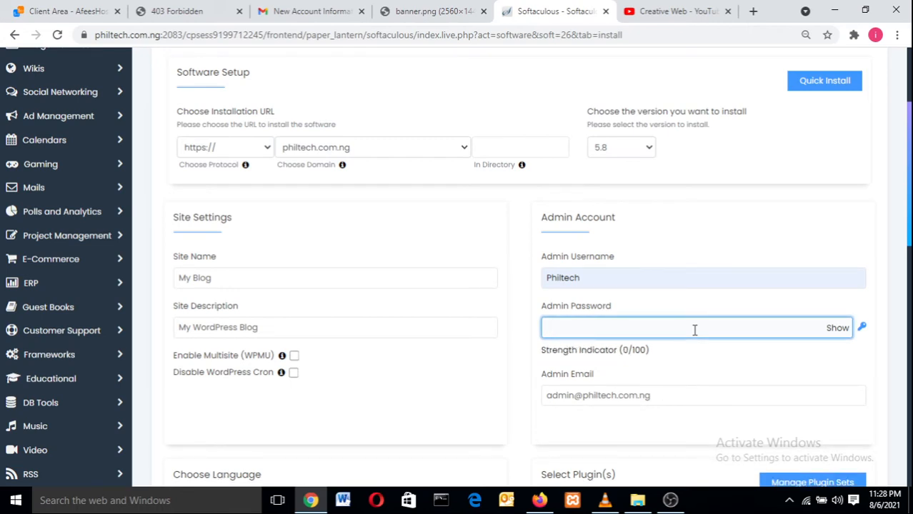
pyautogui.write('••')
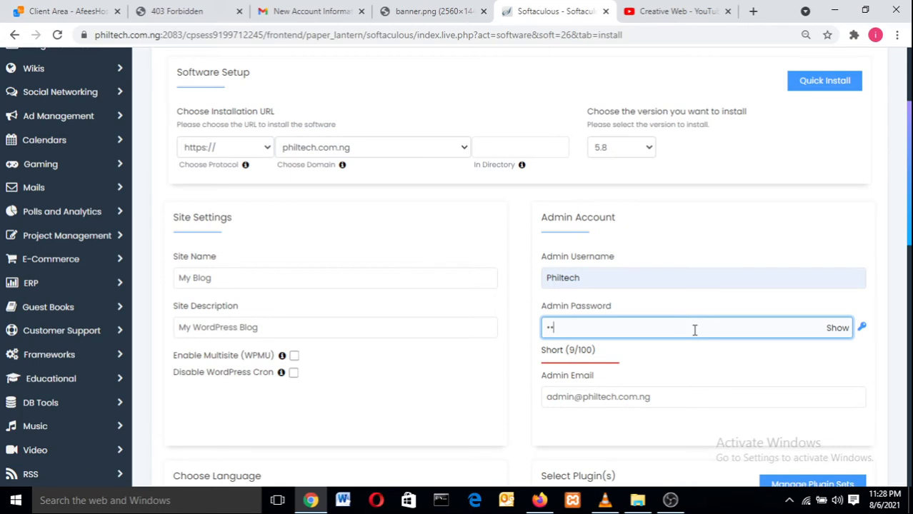
pyautogui.write('•••••')
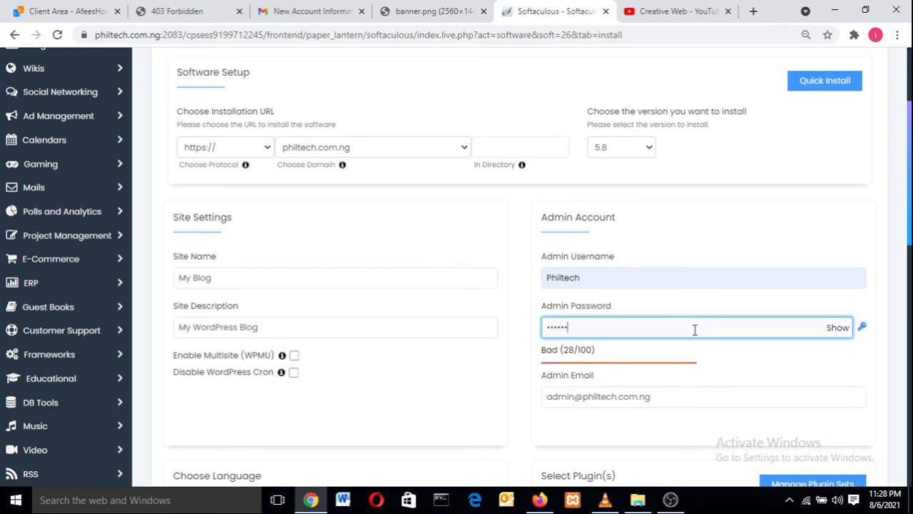
pyautogui.write('•')
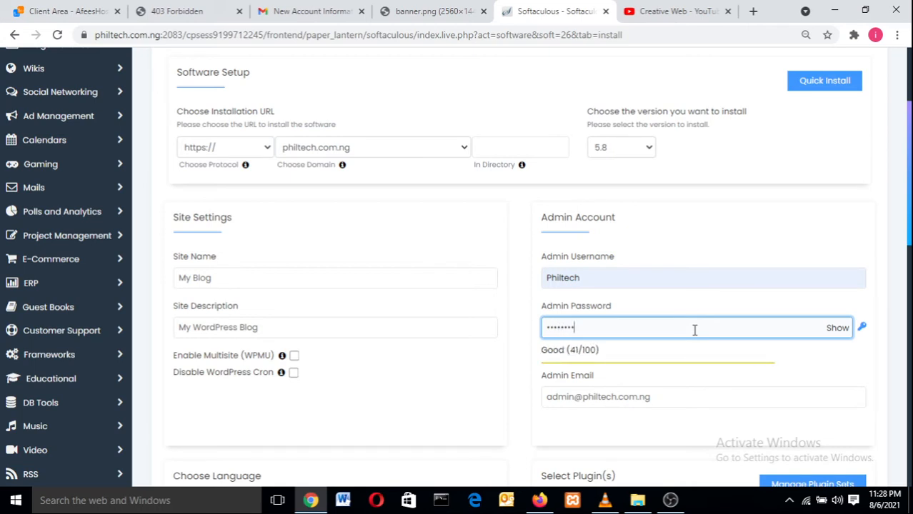
pyautogui.write('•')
# Step: Replace the default admin e-mail with the owner's saved e-mail address
pyautogui.click(628, 398)
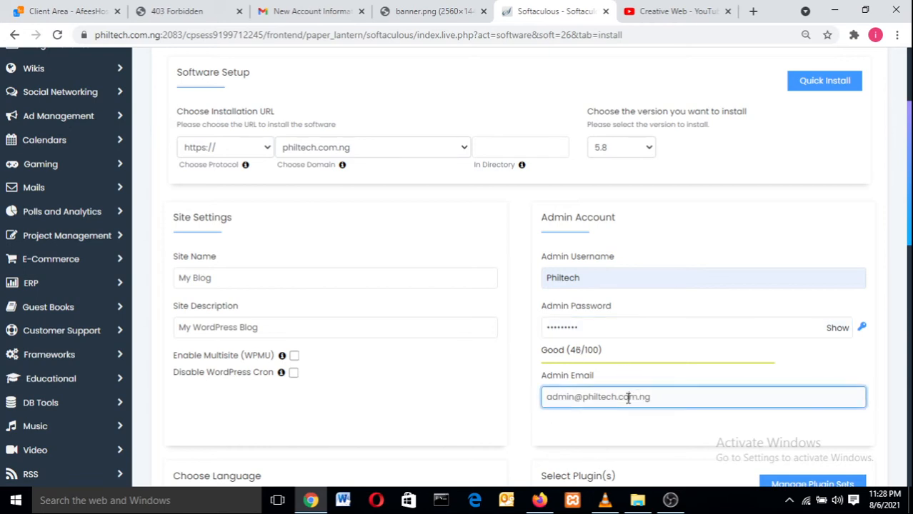
pyautogui.click(664, 398)
pyautogui.press('BackSpace')
pyautogui.press('BackSpace')
pyautogui.press('BackSpace')
pyautogui.press('BackSpace')
pyautogui.press('BackSpace')
pyautogui.press('BackSpace')
pyautogui.press('BackSpace')
pyautogui.press('BackSpace')
pyautogui.press('BackSpace')
pyautogui.press('BackSpace')
pyautogui.press('BackSpace')
pyautogui.press('BackSpace')
pyautogui.press('BackSpace')
pyautogui.press('BackSpace')
pyautogui.press('BackSpace')
pyautogui.press('BackSpace')
pyautogui.press('BackSpace')
pyautogui.press('BackSpace')
pyautogui.press('BackSpace')
pyautogui.press('BackSpace')
pyautogui.press('BackSpace')
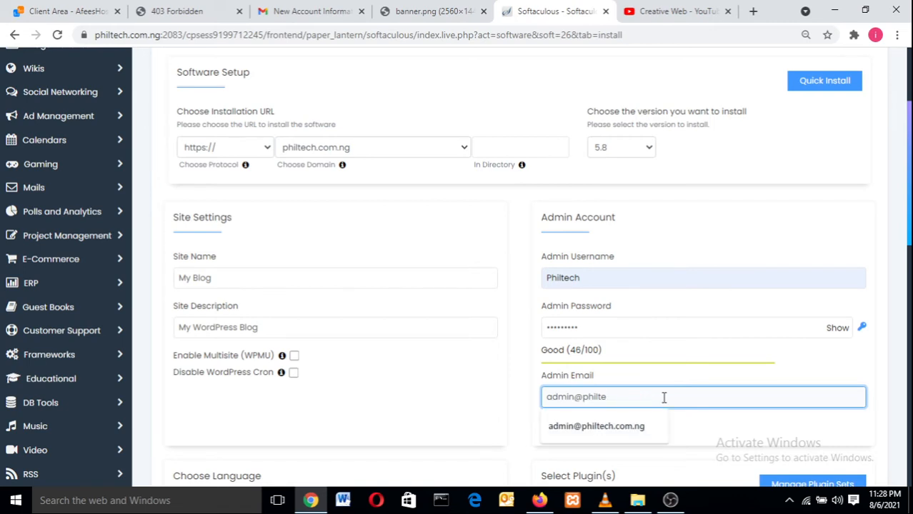
pyautogui.write('p')
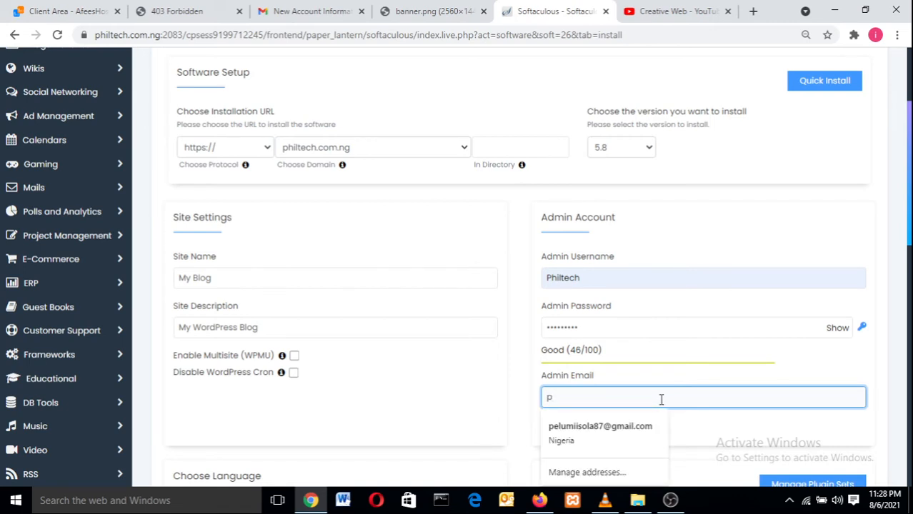
pyautogui.click(650, 432)
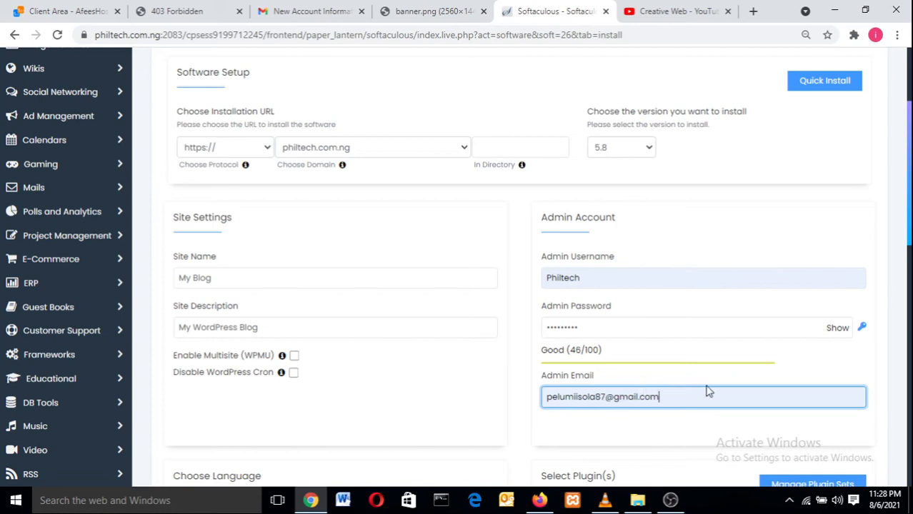
# Step: Install WordPress on philtech.com.ng, then open the new site link in a new tab
pyautogui.moveTo(910, 212); pyautogui.dragTo(907, 477)
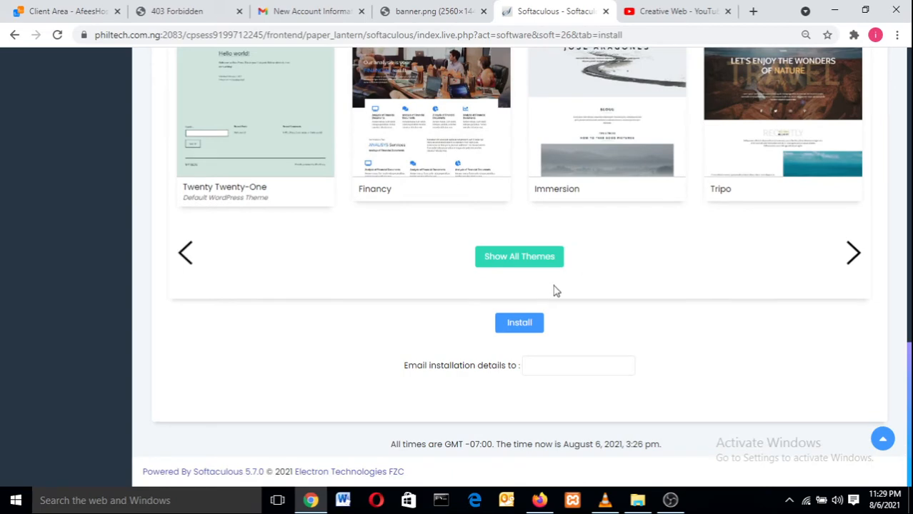
pyautogui.click(532, 324)
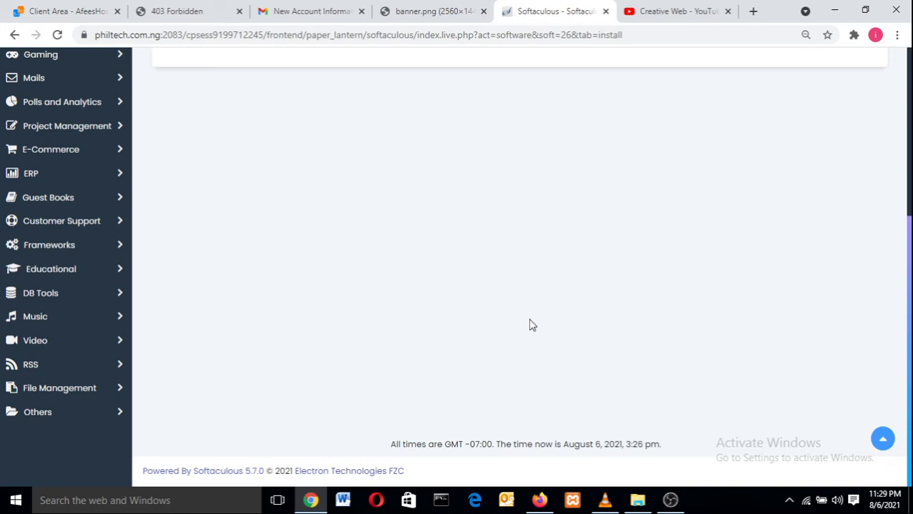
pyautogui.moveTo(910, 273); pyautogui.dragTo(910, 86)
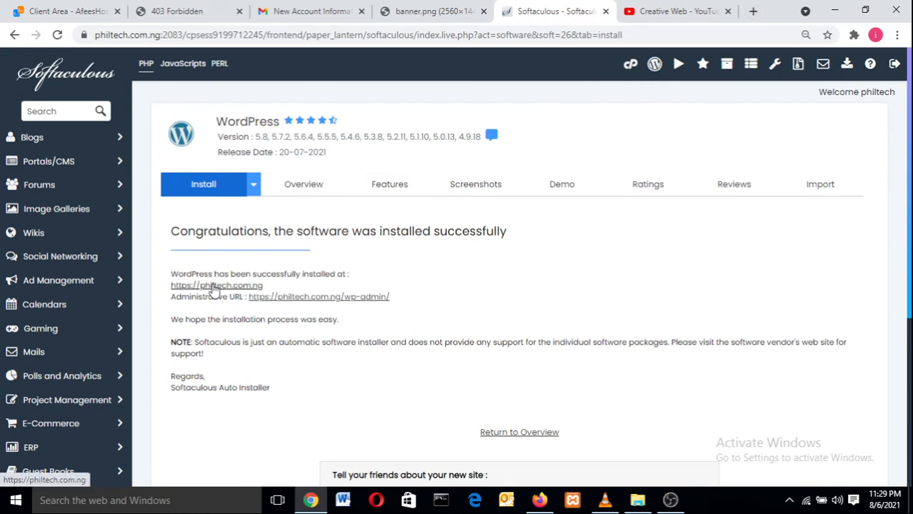
pyautogui.rightClick(213, 287)
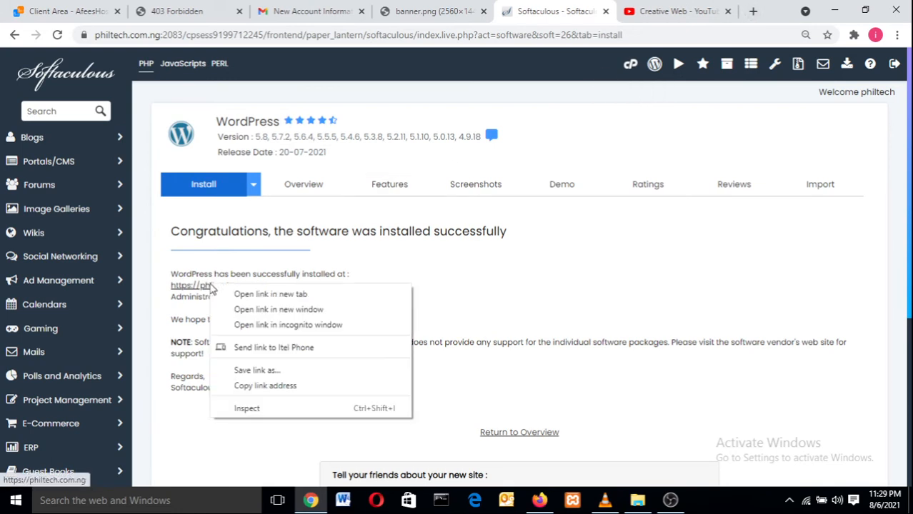
pyautogui.click(270, 294)
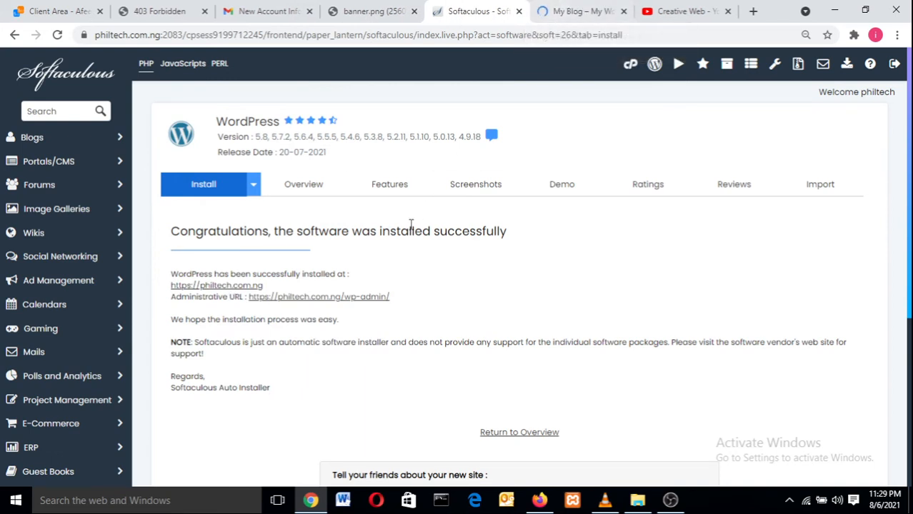
pyautogui.click(566, 11)
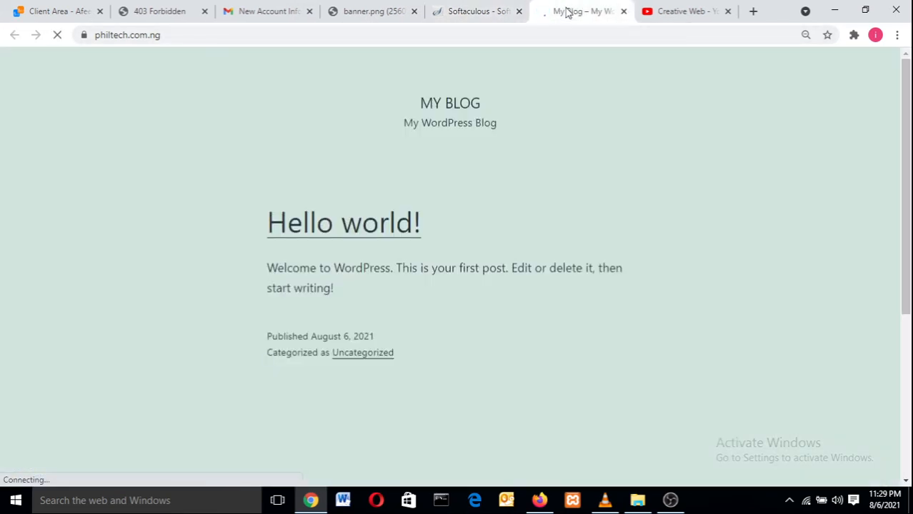
pyautogui.scroll(-3, 907, 128)
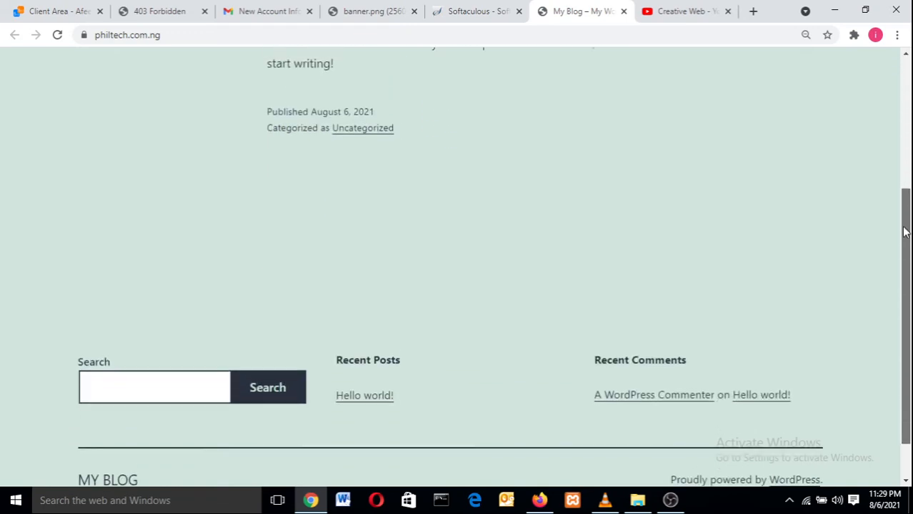
pyautogui.scroll(3, 905, 157)
pyautogui.scroll(-3, 904, 172)
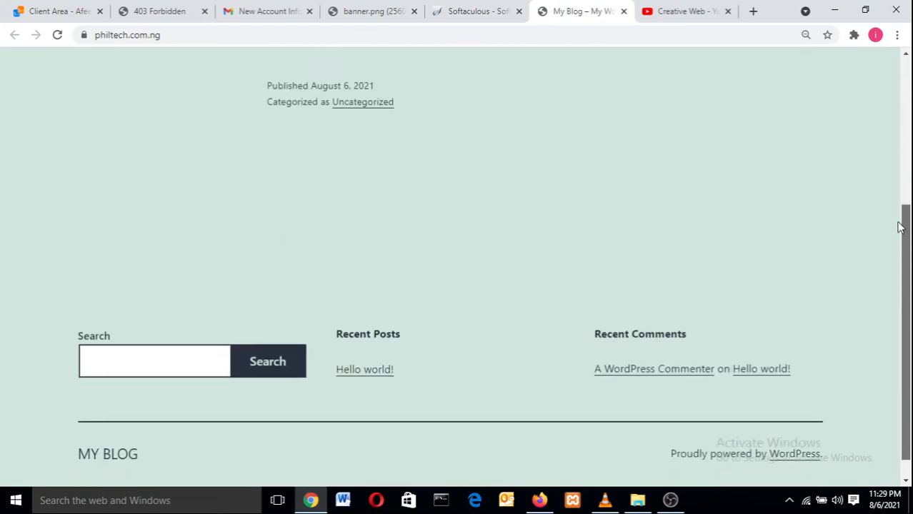
pyautogui.scroll(4, 903, 225)
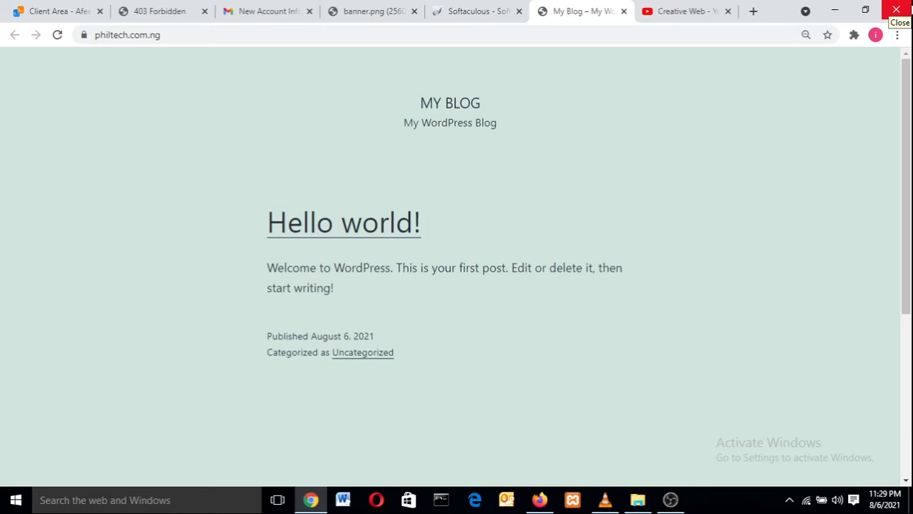
pyautogui.scroll(-3, 907, 214)
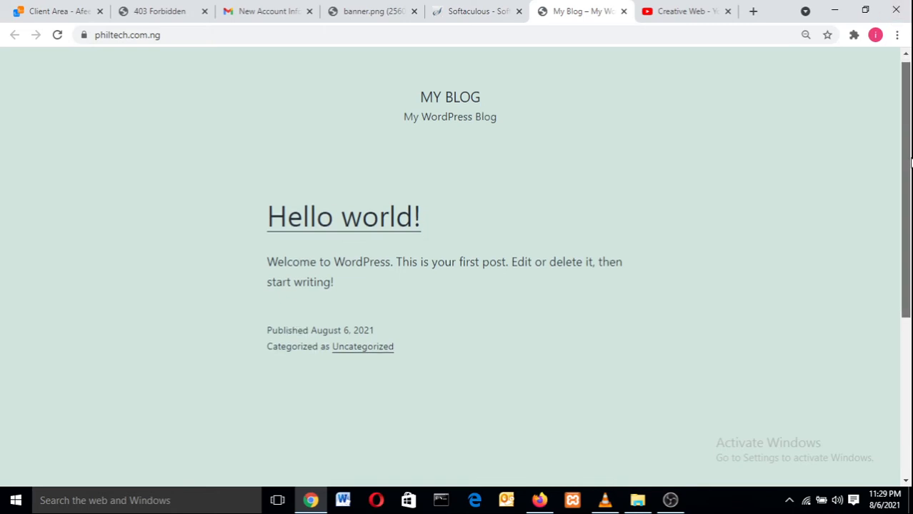
pyautogui.scroll(-1, 911, 265)
pyautogui.moveTo(910, 317); pyautogui.dragTo(911, 108)
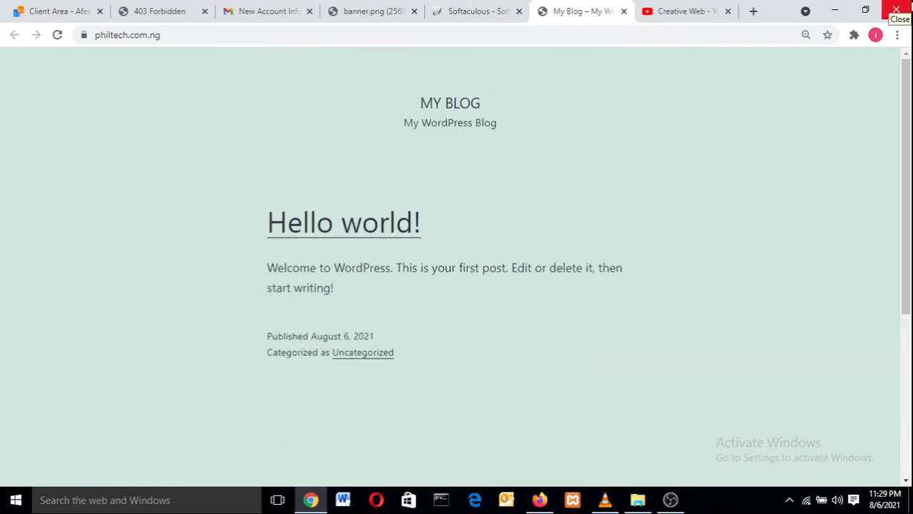
pyautogui.click(442, 7)
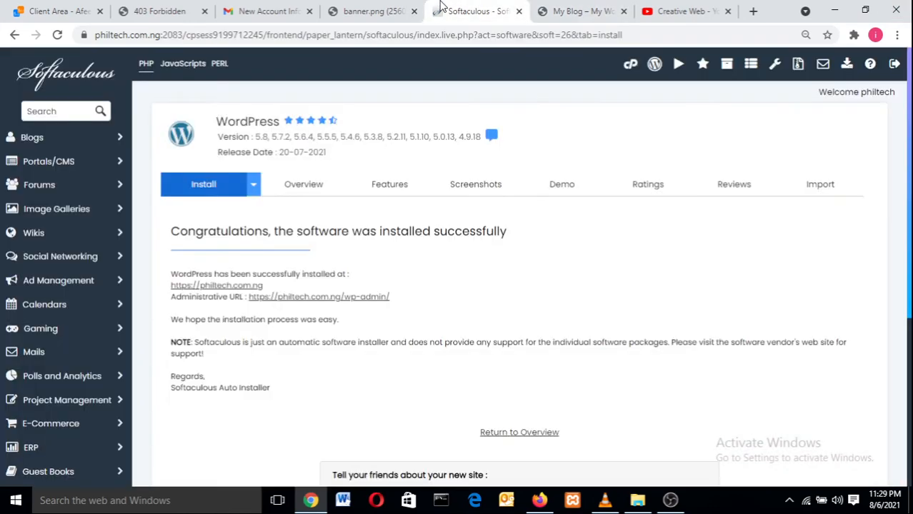
pyautogui.click(555, 7)
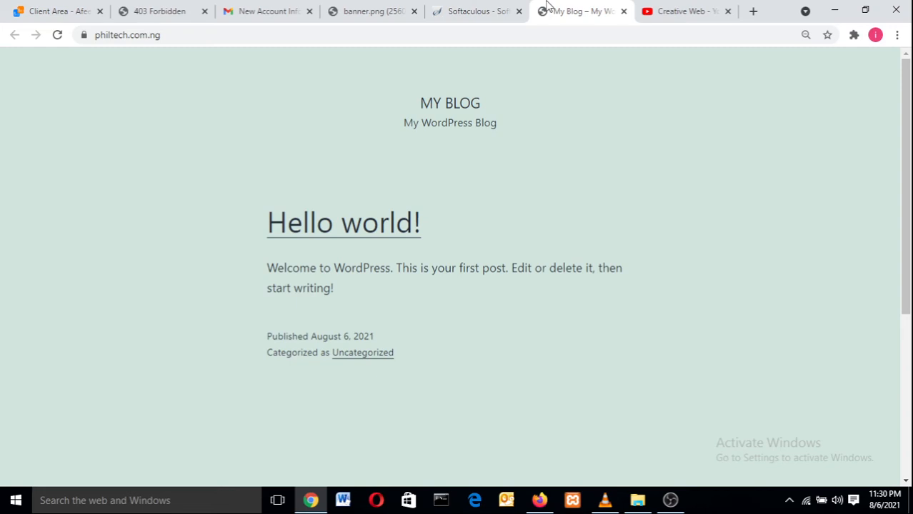
pyautogui.click(479, 8)
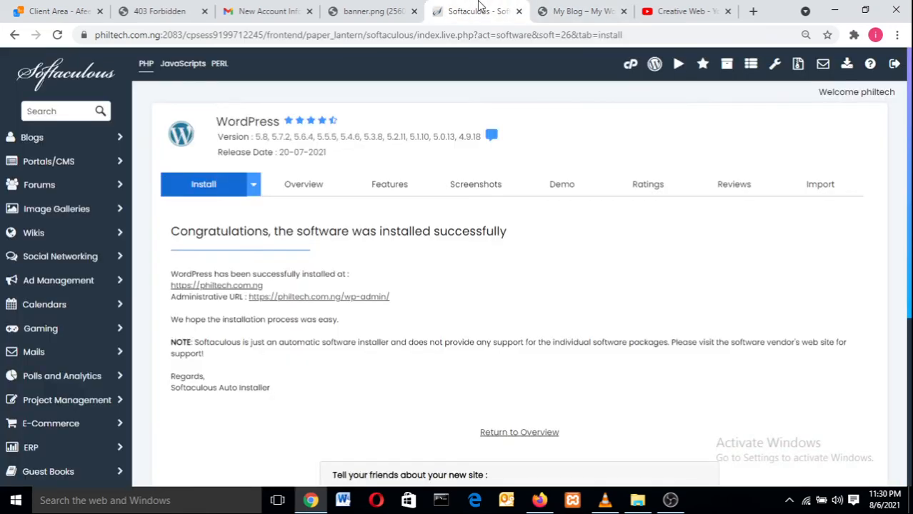
pyautogui.click(582, 9)
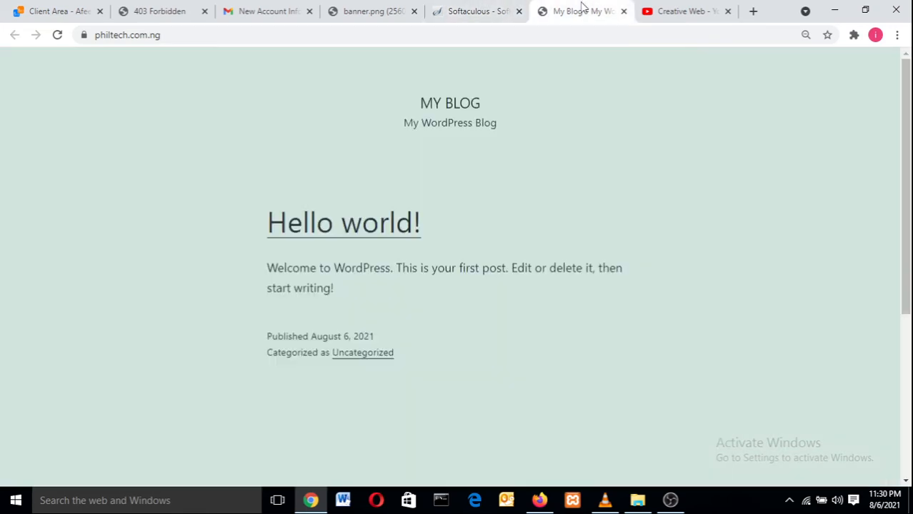
# Step: Load philtech.com.ng/wp-admin in a new tab, then return to the Softaculous success page
pyautogui.doubleClick(755, 9)
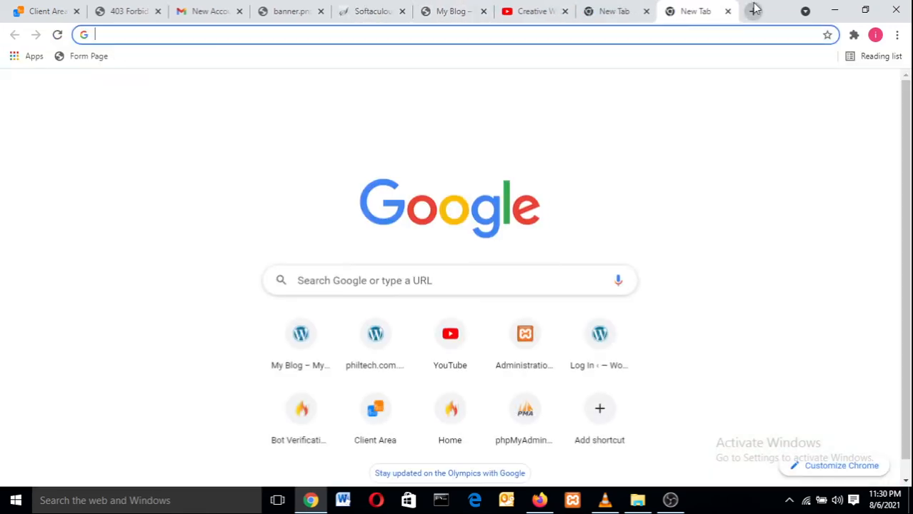
pyautogui.write('p')
pyautogui.press('Right')
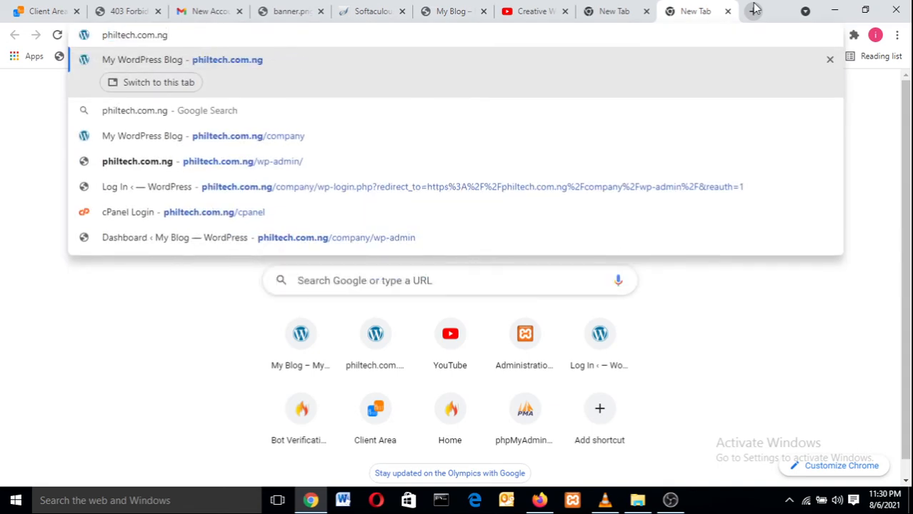
pyautogui.write('/')
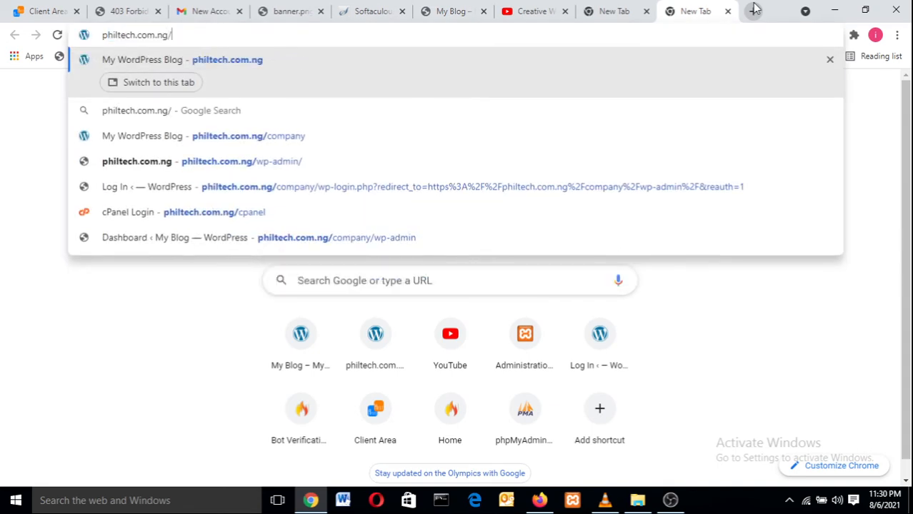
pyautogui.write('wp')
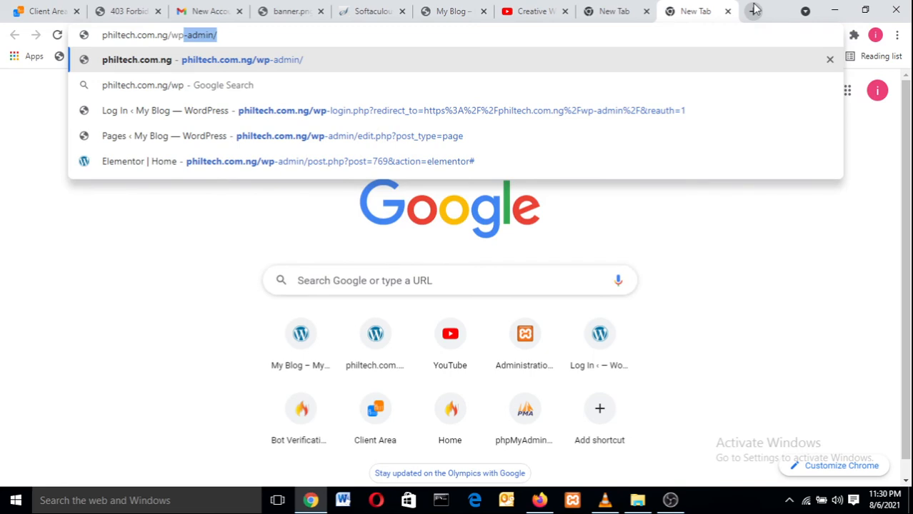
pyautogui.write('-admin')
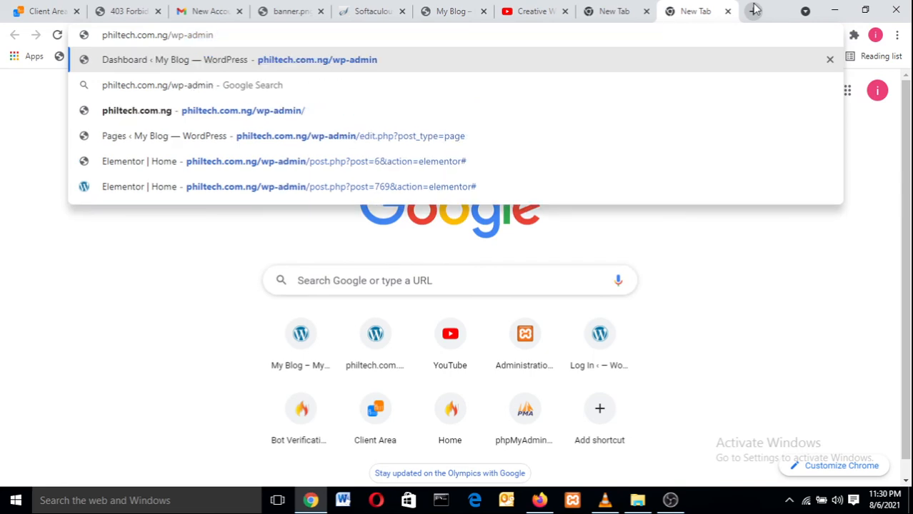
pyautogui.press('Return')
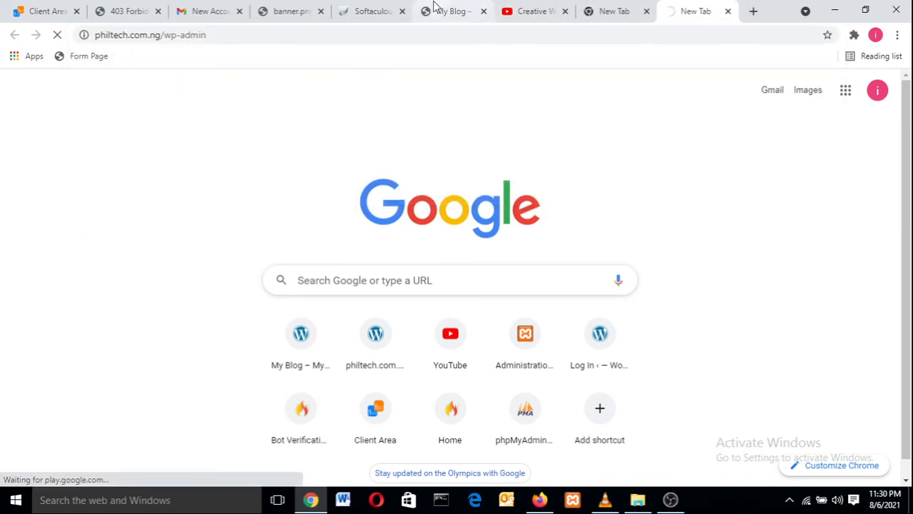
pyautogui.click(383, 7)
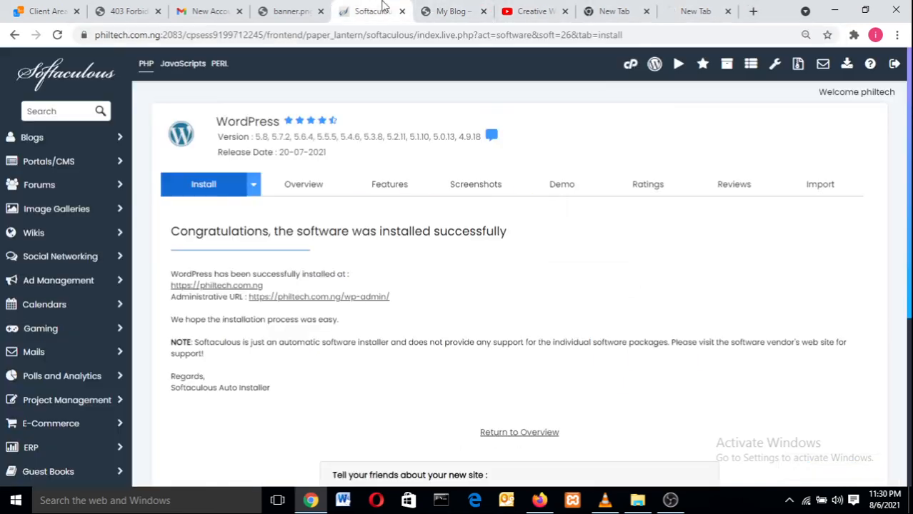
# Step: Open the administrative URL from the success page in a new tab and switch to it
pyautogui.rightClick(301, 299)
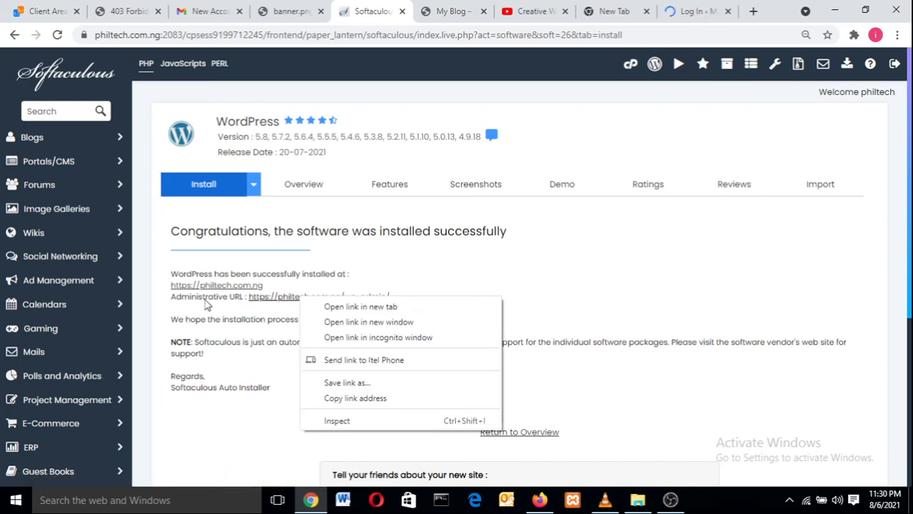
pyautogui.click(339, 307)
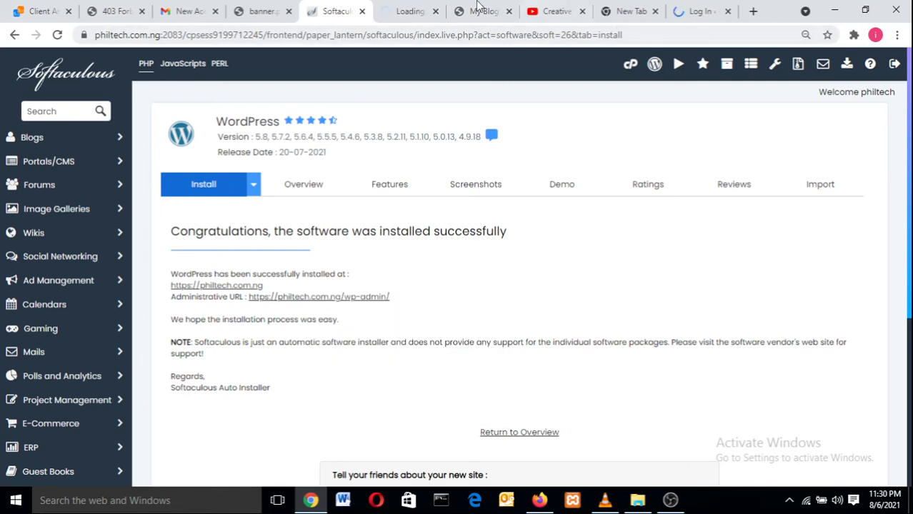
pyautogui.click(408, 11)
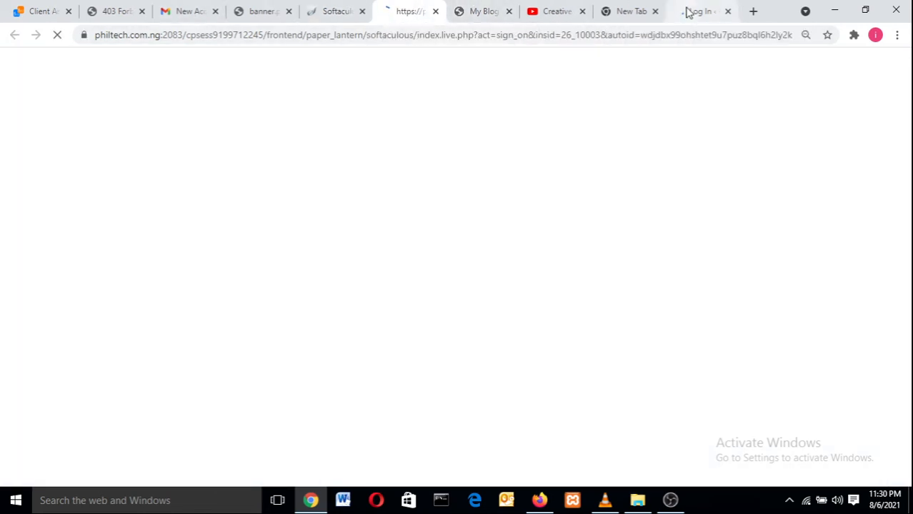
pyautogui.click(696, 10)
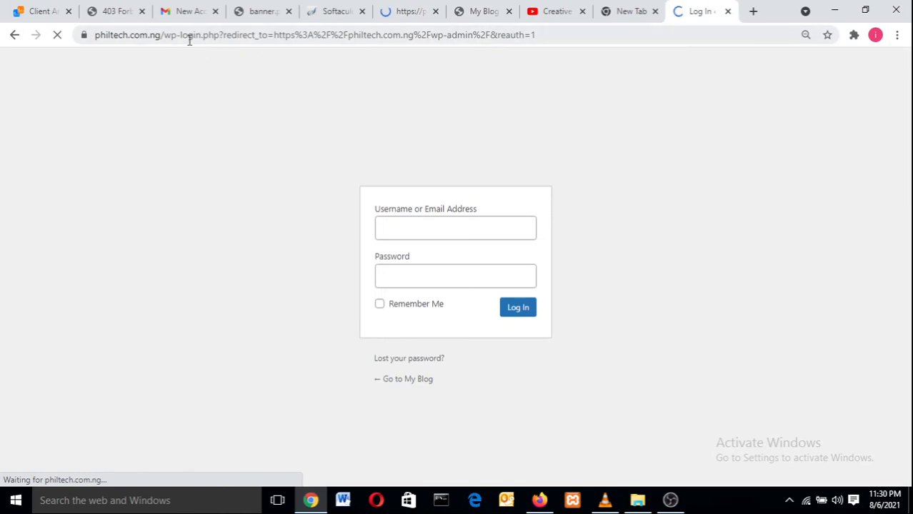
# Step: Replace the login page address with philtech.com.ng/wp-admin and load the Dashboard
pyautogui.click(648, 32)
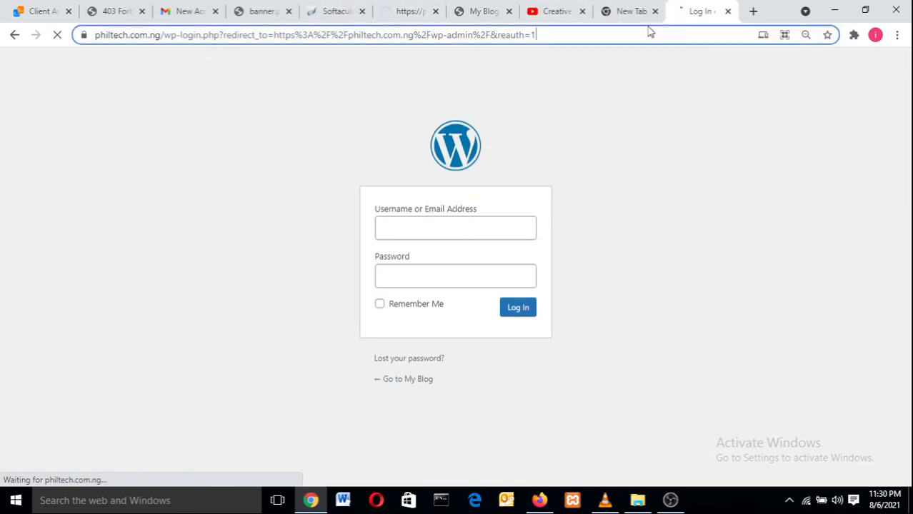
pyautogui.press('BackSpace')
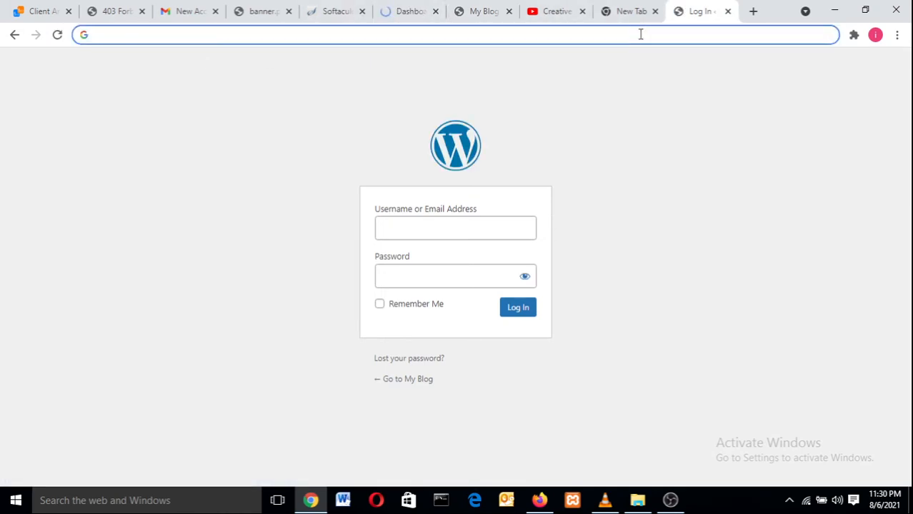
pyautogui.write('philtech.com.ng')
pyautogui.press('Right')
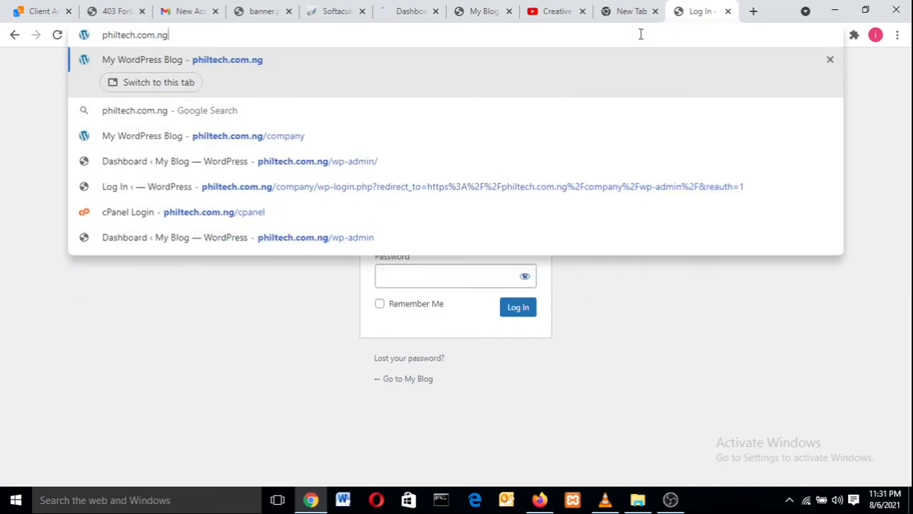
pyautogui.write('/')
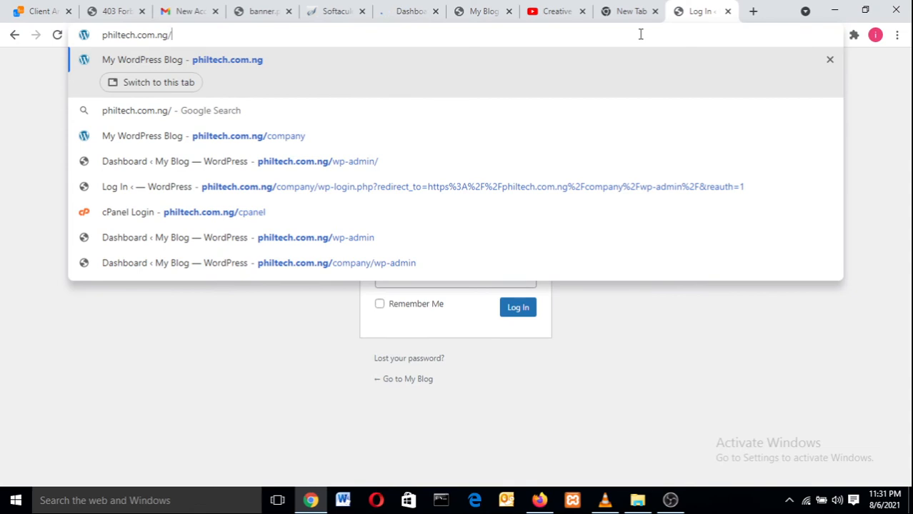
pyautogui.write('wp')
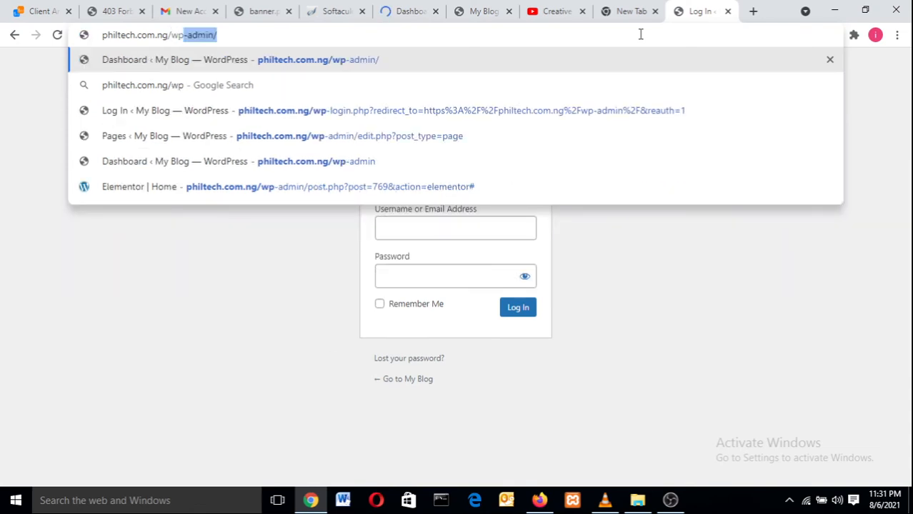
pyautogui.write('-admin')
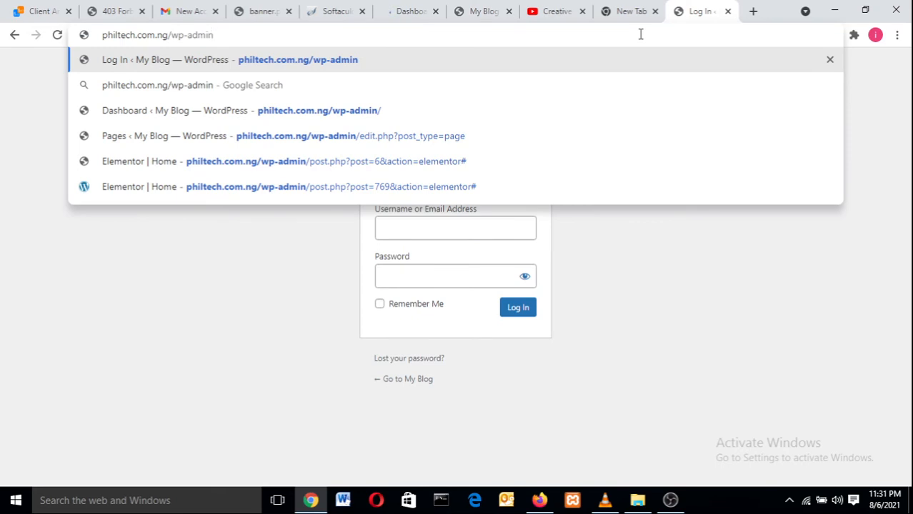
pyautogui.press('Return')
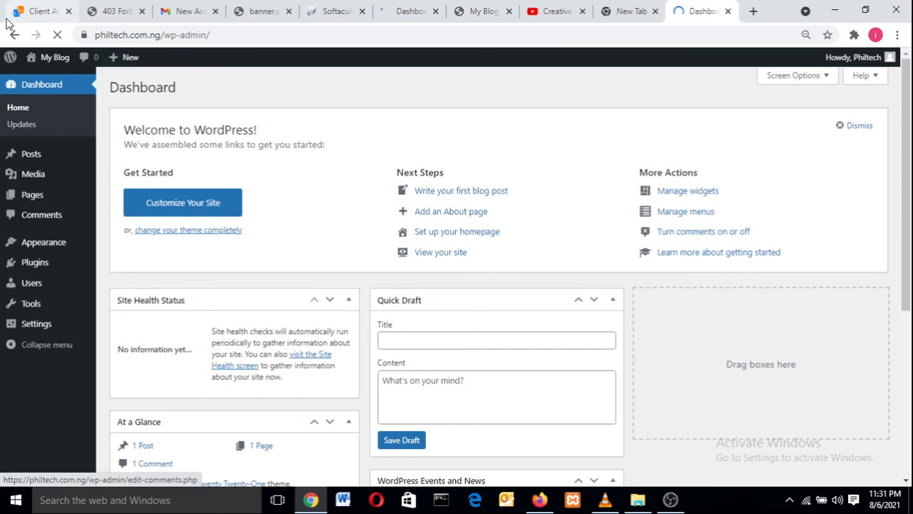
# Step: Glance at the Softaculous tab, return to the Dashboard, then close the browser
pyautogui.click(356, 10)
pyautogui.click(425, 10)
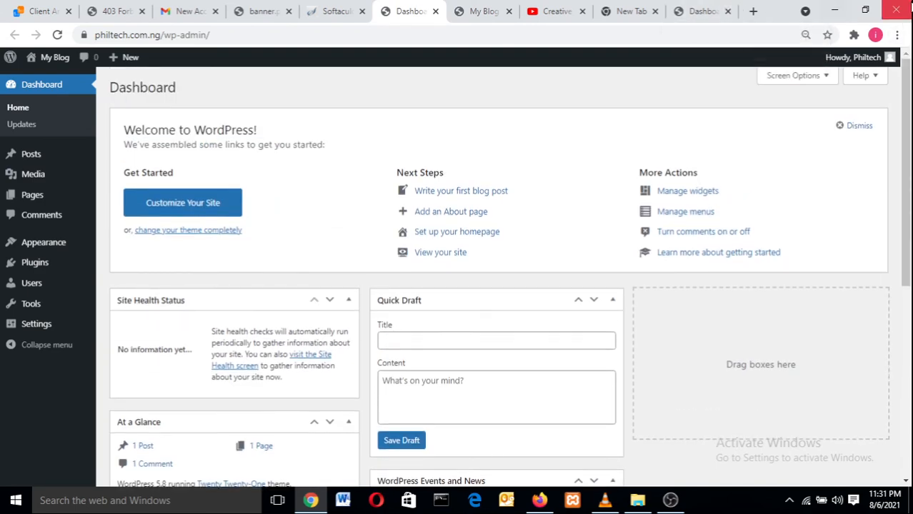
pyautogui.click(896, 10)
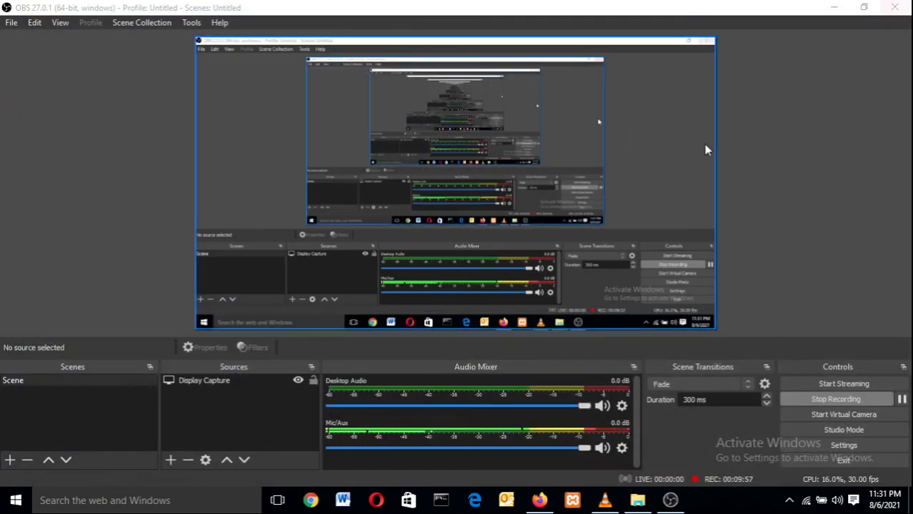
# Step: Check the YouTube Studio upload at 43%, then open a new Chrome window from the taskbar
pyautogui.click(835, 7)
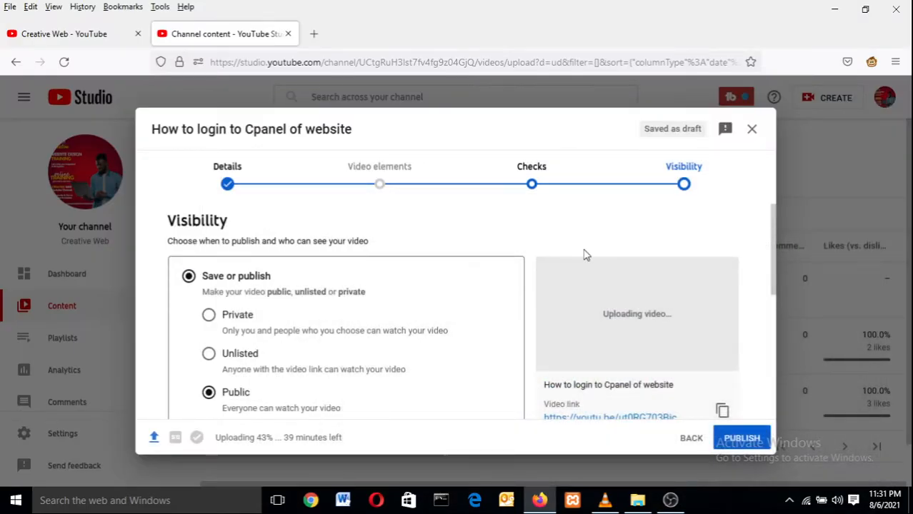
pyautogui.click(318, 502)
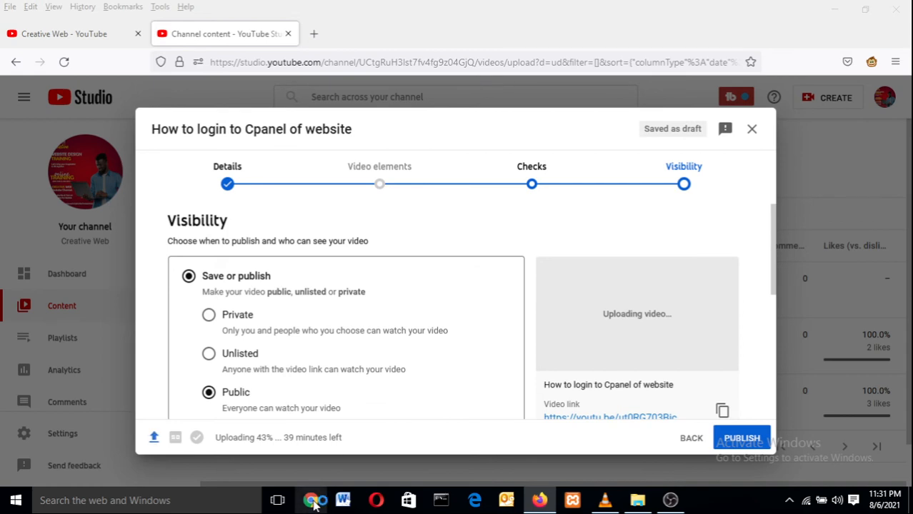
pyautogui.click(311, 501)
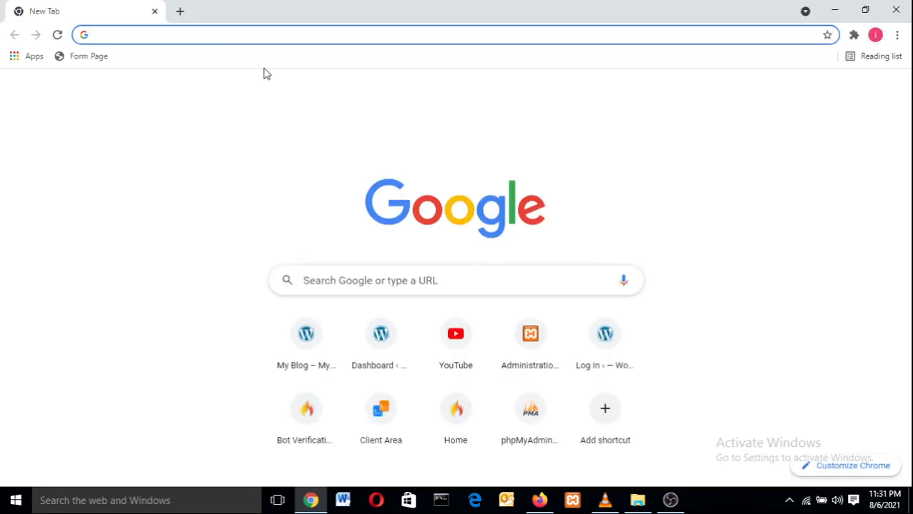
# Step: Load philtech.com.ng/wp-admin in Chrome to bring up the My Blog login page
pyautogui.write('p')
pyautogui.press('Right')
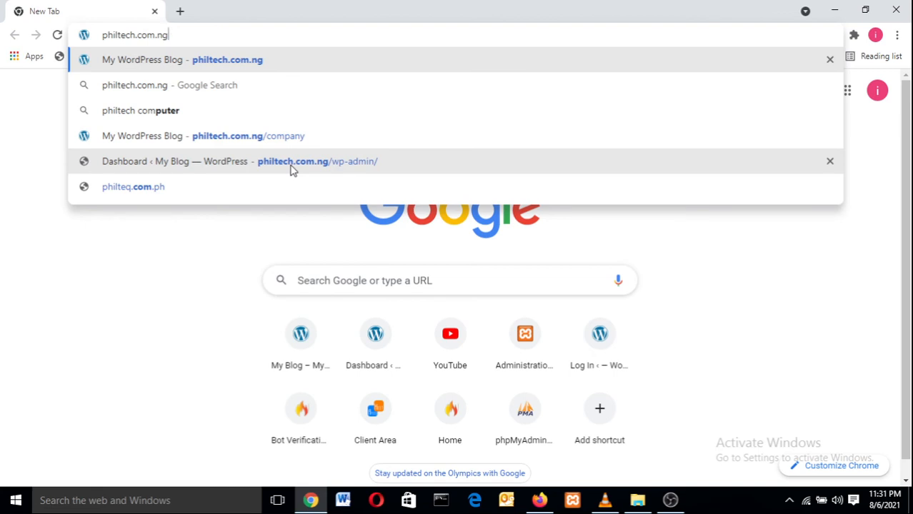
pyautogui.write('/')
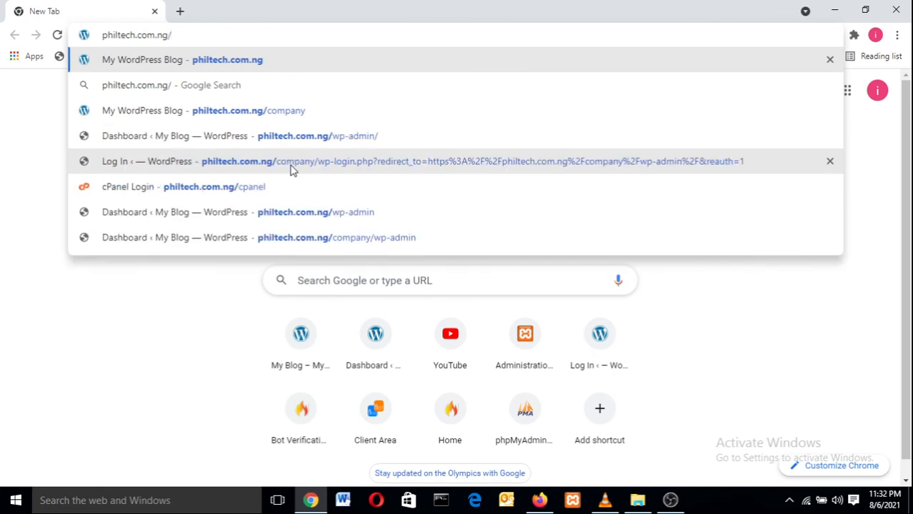
pyautogui.write('wp')
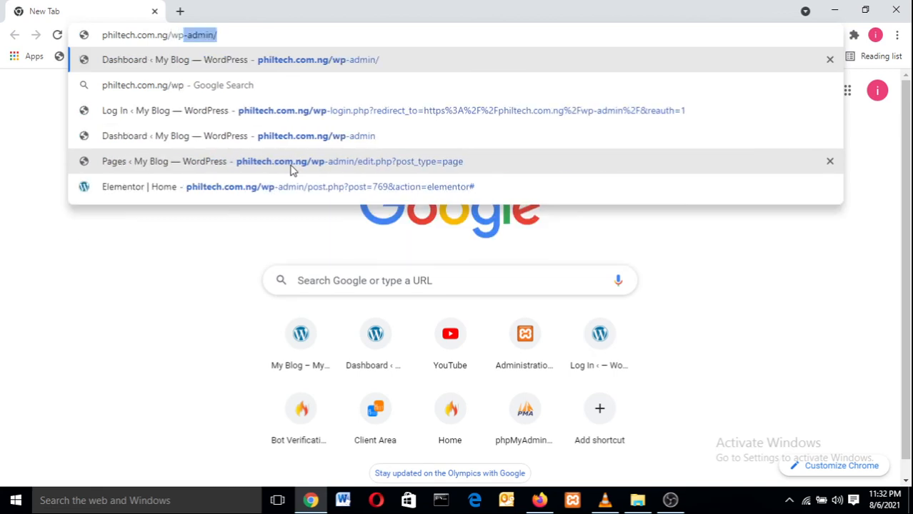
pyautogui.write('-')
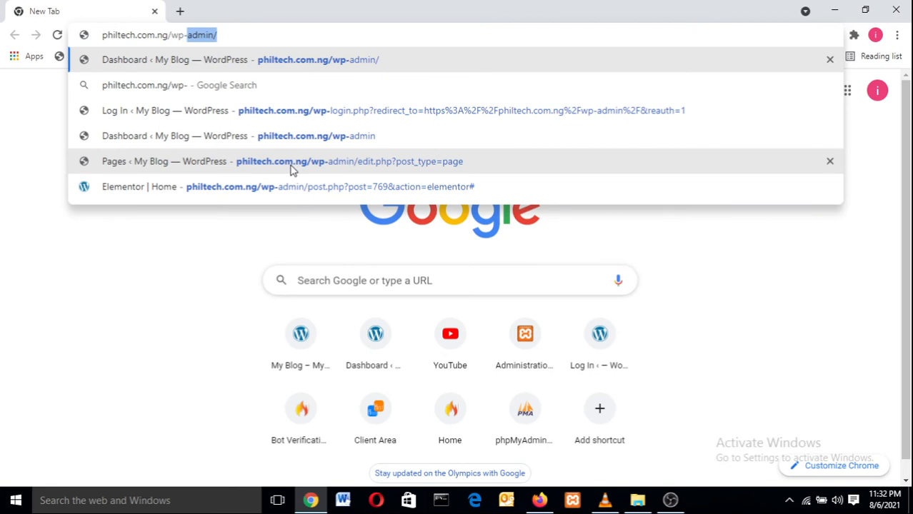
pyautogui.write('admin')
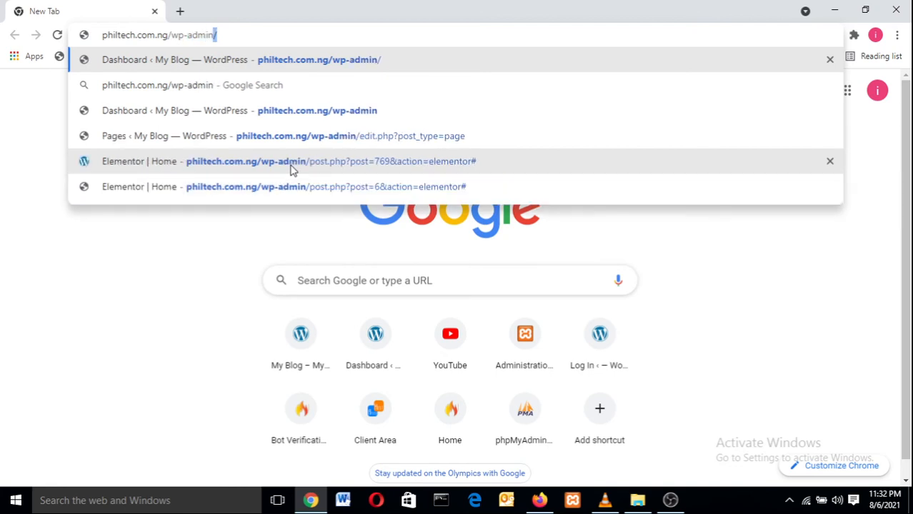
pyautogui.press('Return')
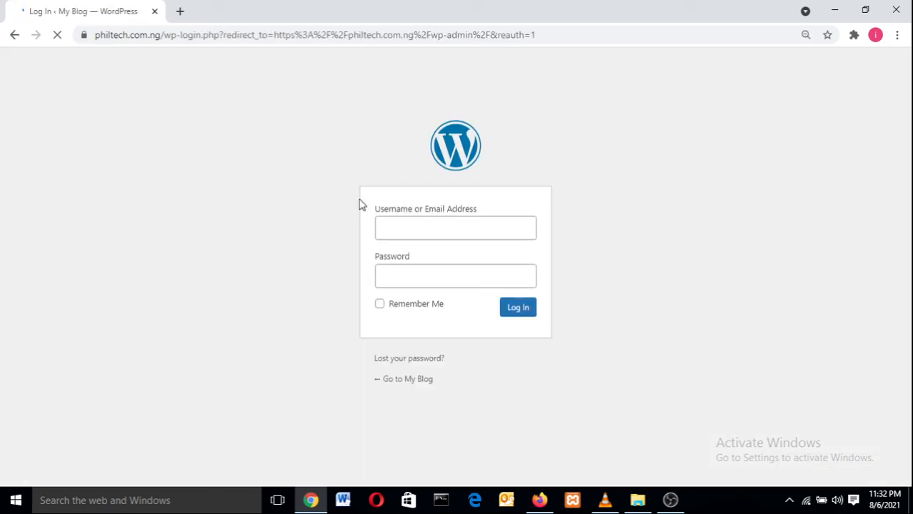
# Step: Sign in to the My Blog admin with the admin username and password
pyautogui.click(392, 226)
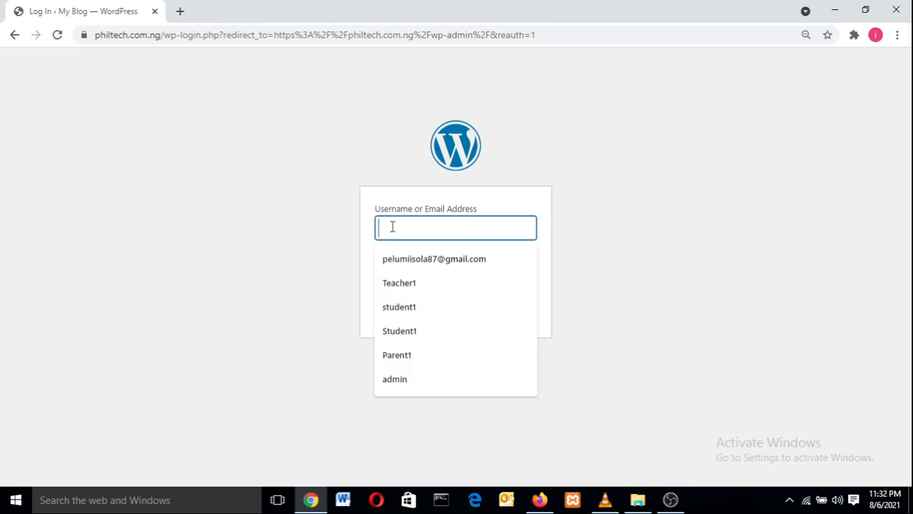
pyautogui.write('P')
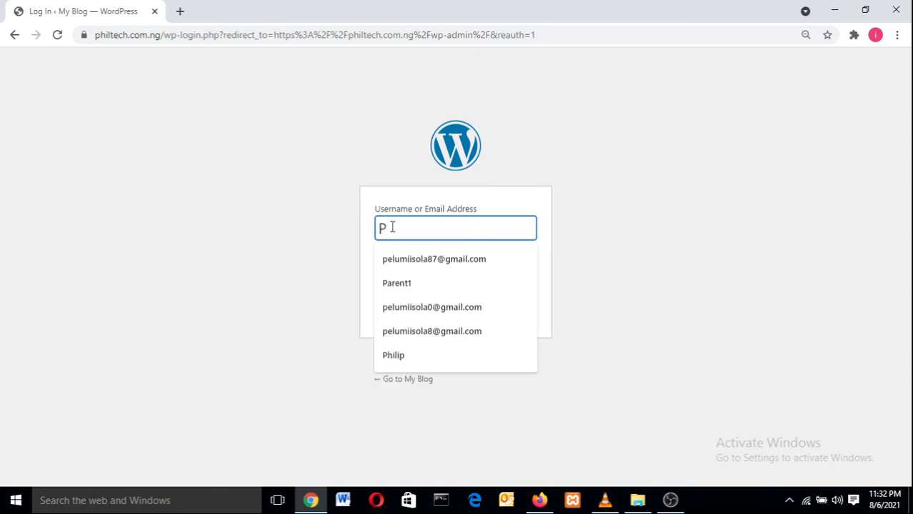
pyautogui.write('hil')
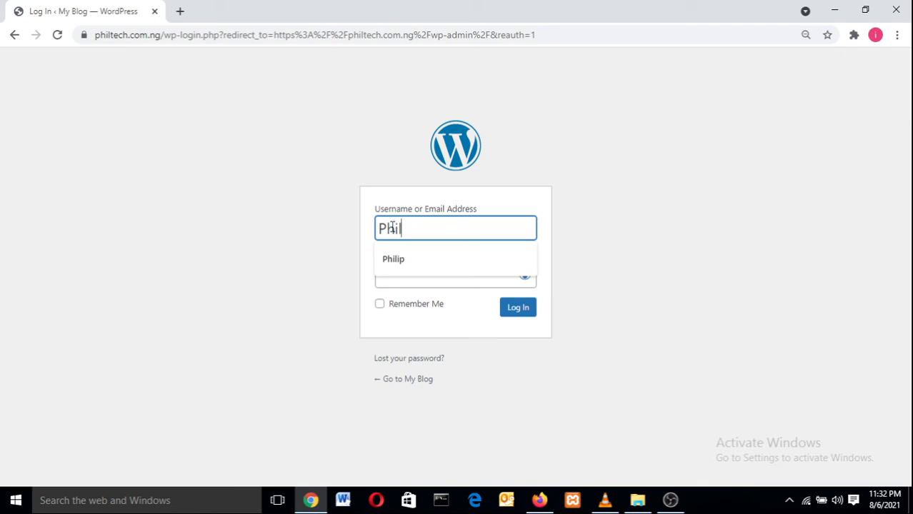
pyautogui.write('tec')
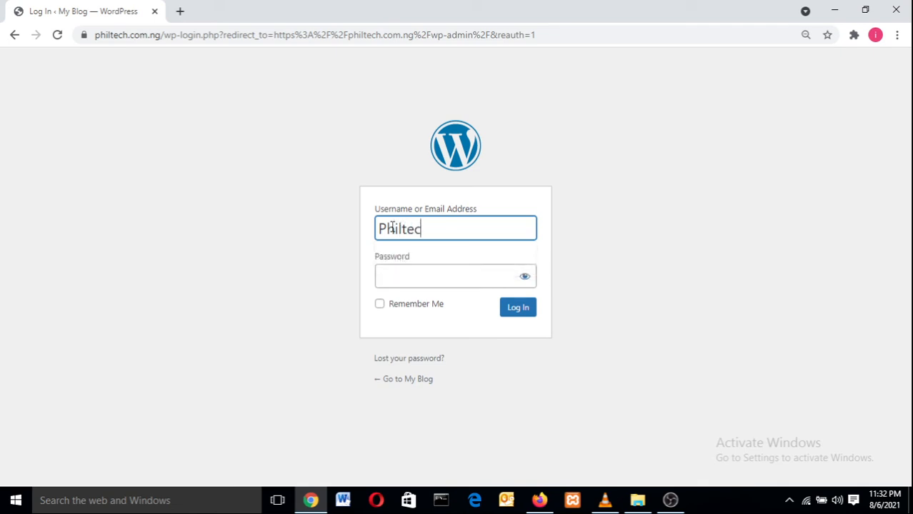
pyautogui.write('h')
pyautogui.click(404, 275)
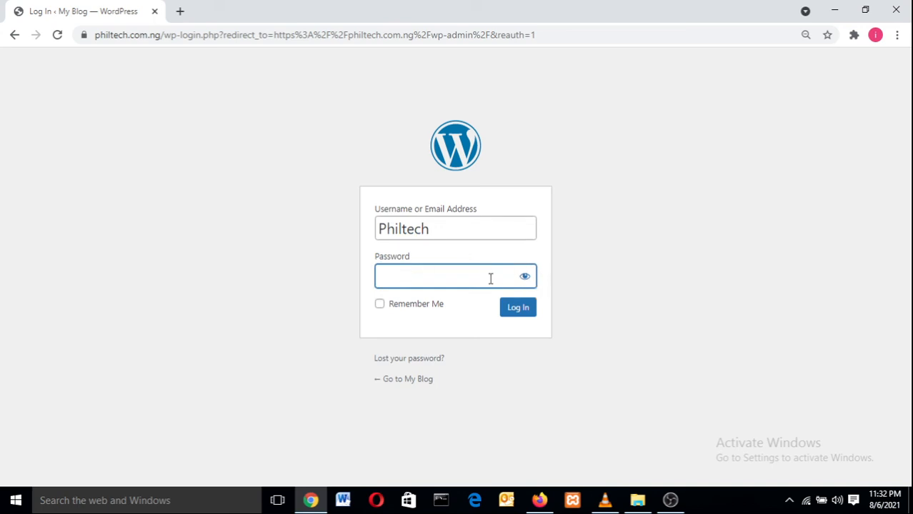
pyautogui.write('•••••••••')
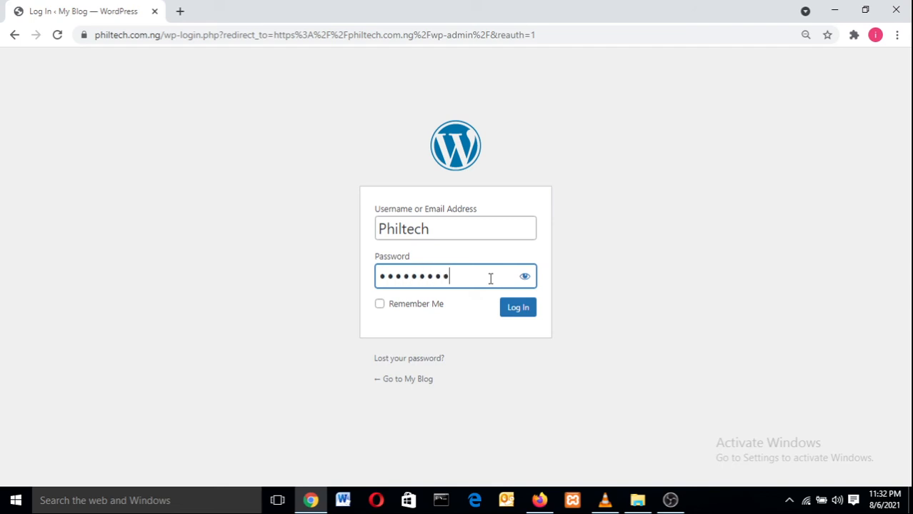
pyautogui.click(518, 308)
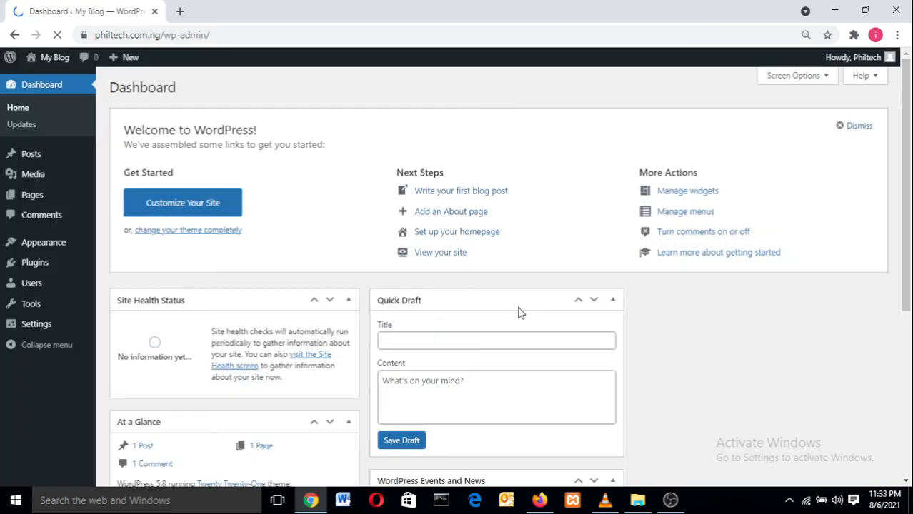
# Step: Load the philtech.com.ng front page in a new tab, then return to the Dashboard tab
pyautogui.click(178, 17)
pyautogui.write('philtech.com.ng')
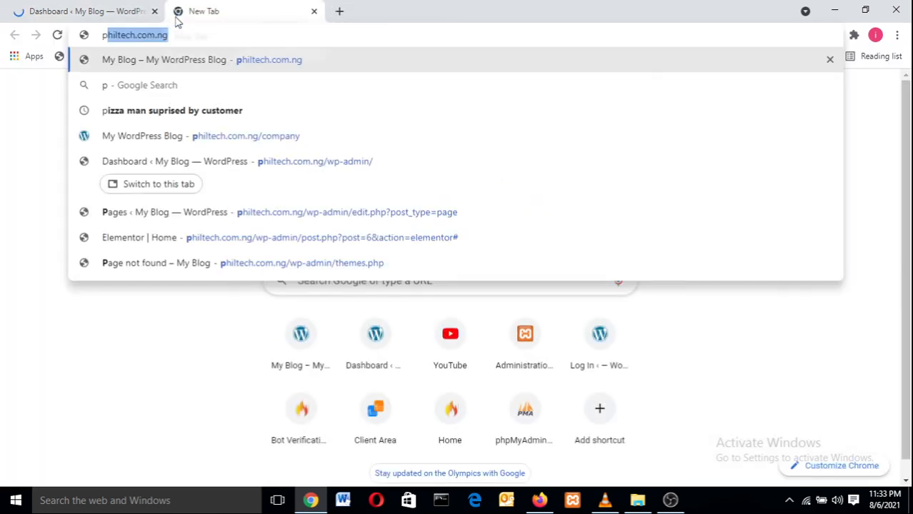
pyautogui.press('Return')
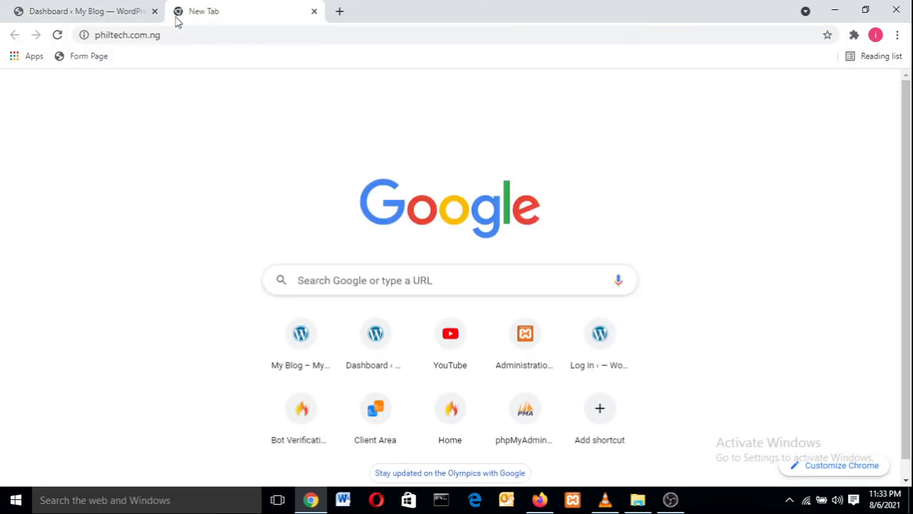
pyautogui.click(182, 41)
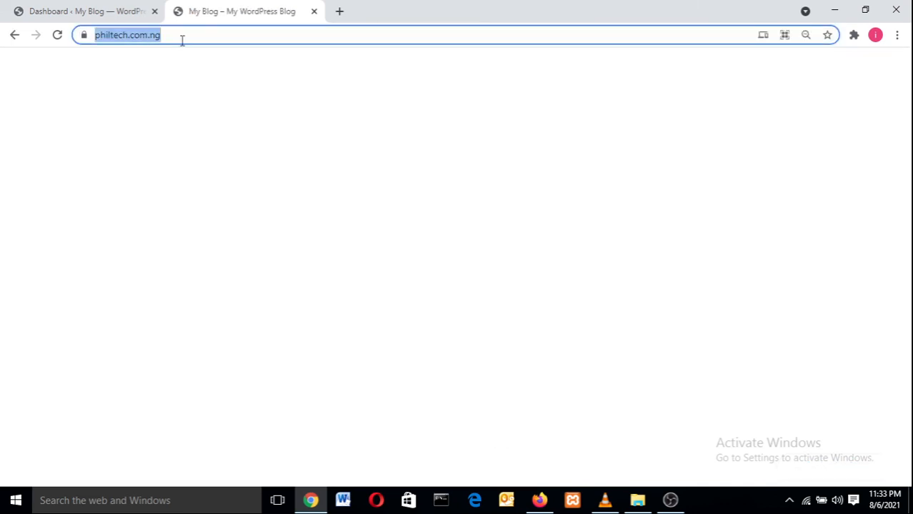
pyautogui.click(98, 6)
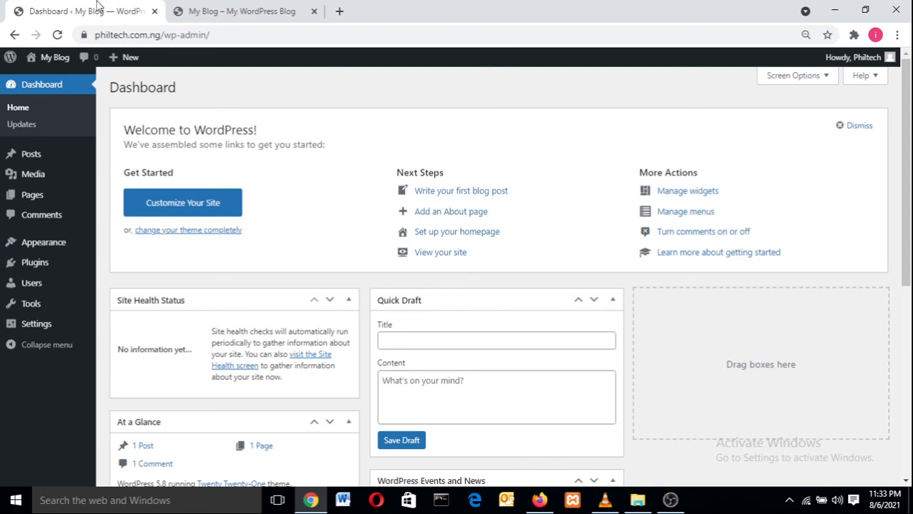
# Step: View the My Blog front page tab, go back to the Dashboard, then bring OBS Studio forward
pyautogui.click(206, 7)
pyautogui.click(104, 8)
pyautogui.click(668, 501)
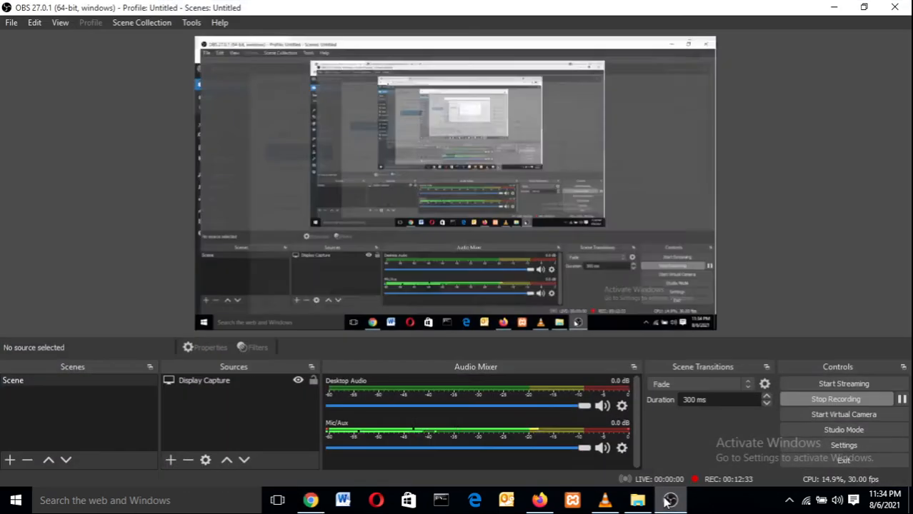